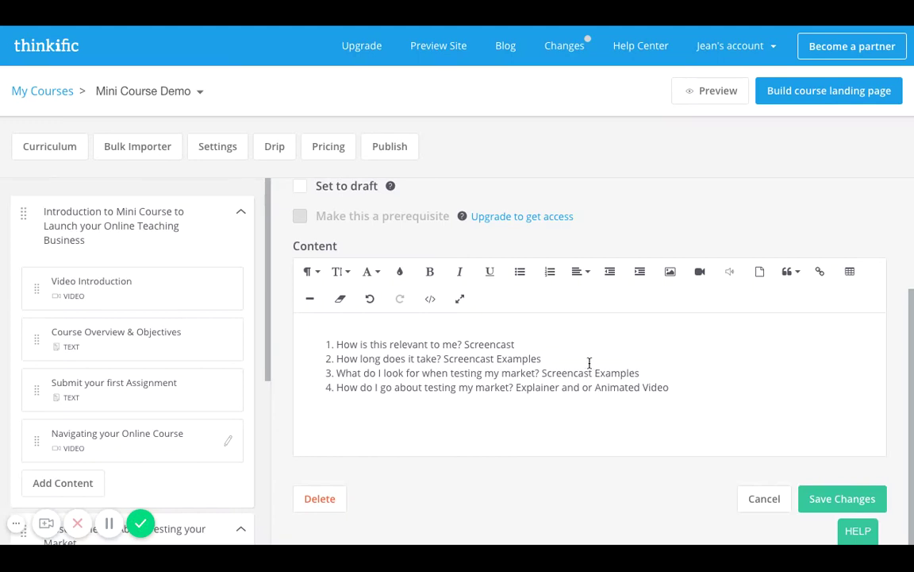
Look over the course chapters and open the Course Overview & Objectives text lesson to review its content
scroll(202, 409, "down", 5)
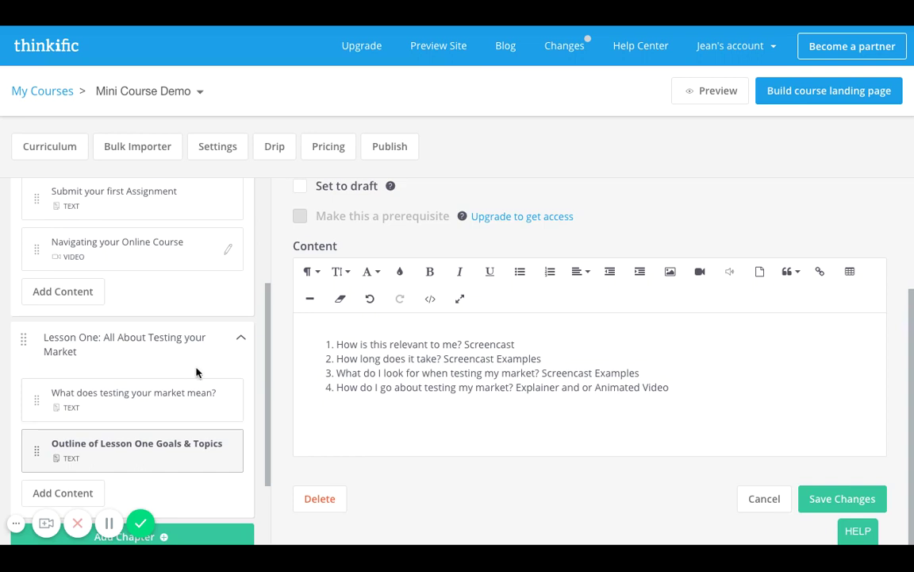
scroll(198, 371, "up", 5)
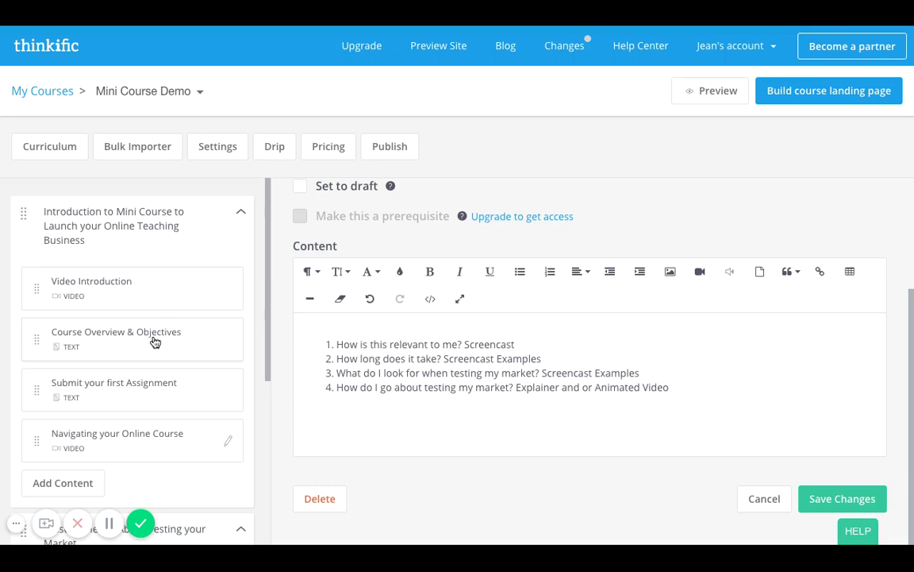
left_click(155, 342)
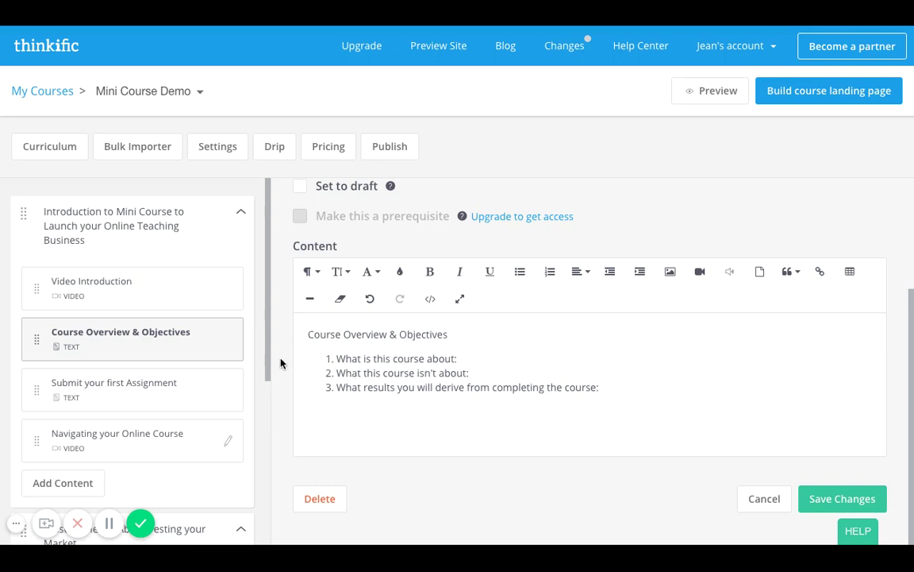
Open the Submit your first Assignment lesson and add a separate line "or" below the Dropbox upload instructions
left_click(163, 389)
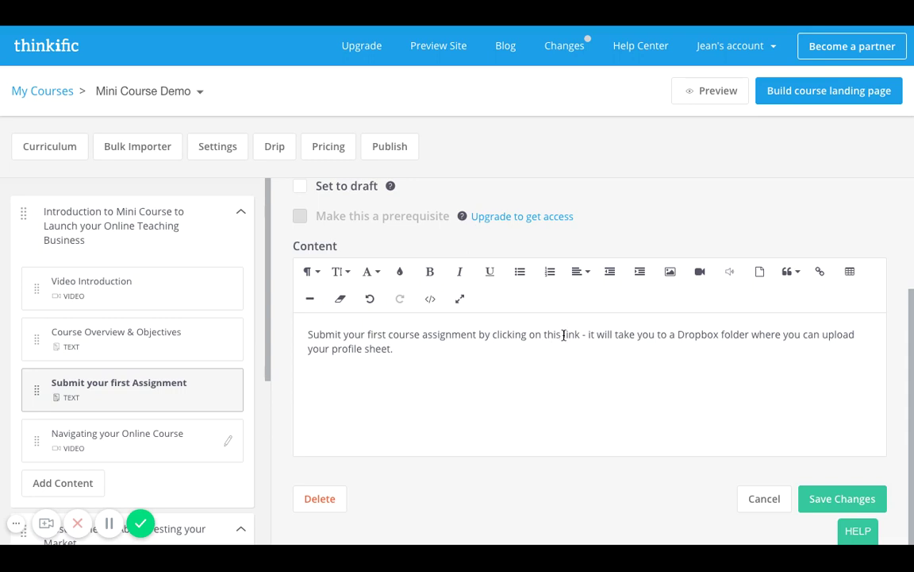
left_click(505, 348)
key("Return")
type("or")
key("Return")
Add the paragraph "Record a video of yourself talking about your interests and why you signed up for the course and upload it to the Dropbox folder."
type("REco")
key("BackSpace")
key("BackSpace")
key("BackSpace")
type("ecord of")
key("BackSpace")
key("BackSpace")
type("a video of yourself talking a")
key("BackSpace")
type("about your interests and why you signed up for the course and")
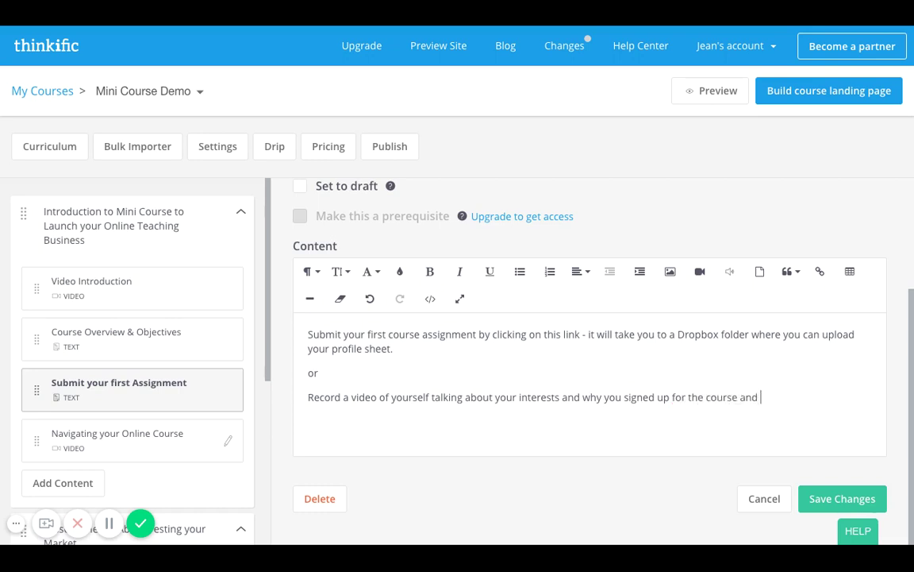
type(" upload it to the Dropbox folder.")
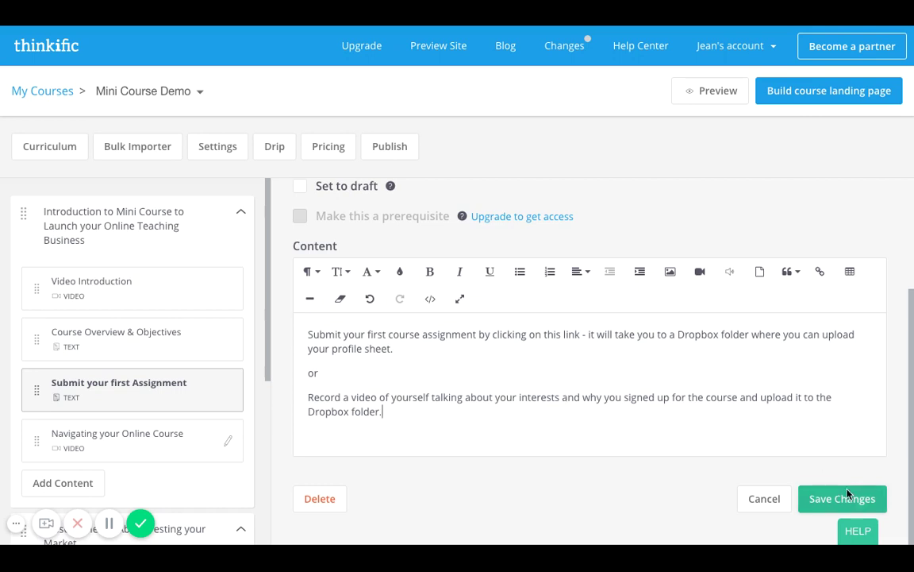
Add the line "Or" and the line "Introduce yourself in the Facebook Group." at the end of the assignment text
key("Return")
type("Or")
key("Return")
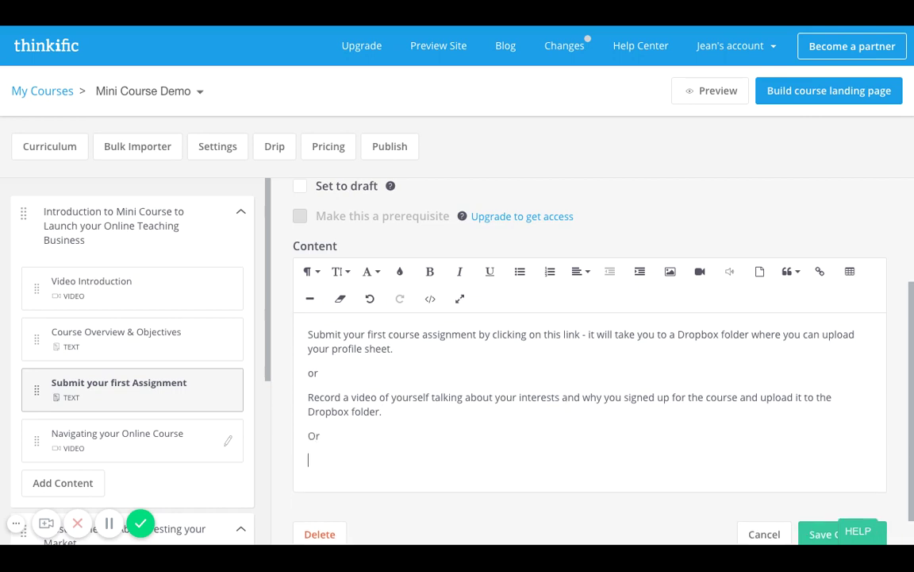
type("Introduce yourself in the Facebook Group.")
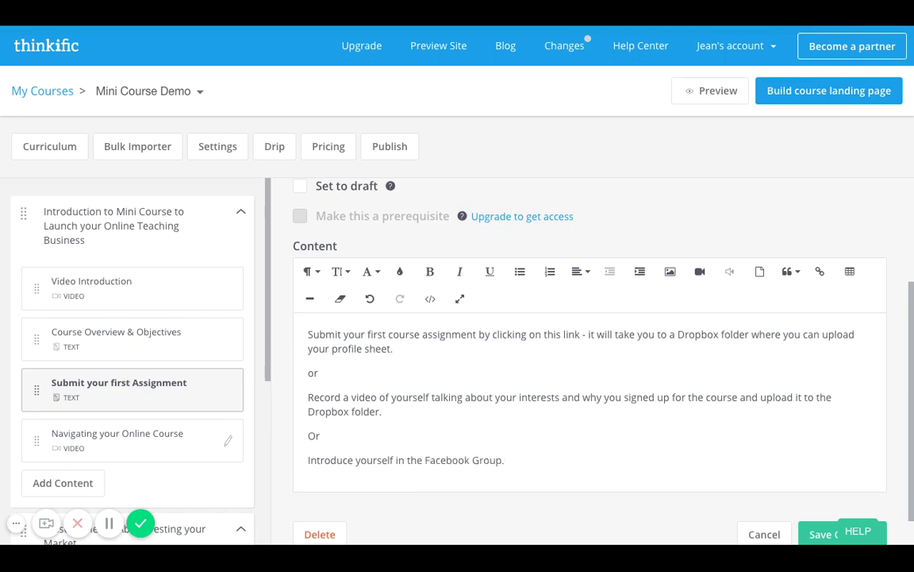
Link the words "Facebook Group" to facebook.com/groups/coursecreatorscommunity and save the lesson
left_click_drag(441, 460, 502, 460)
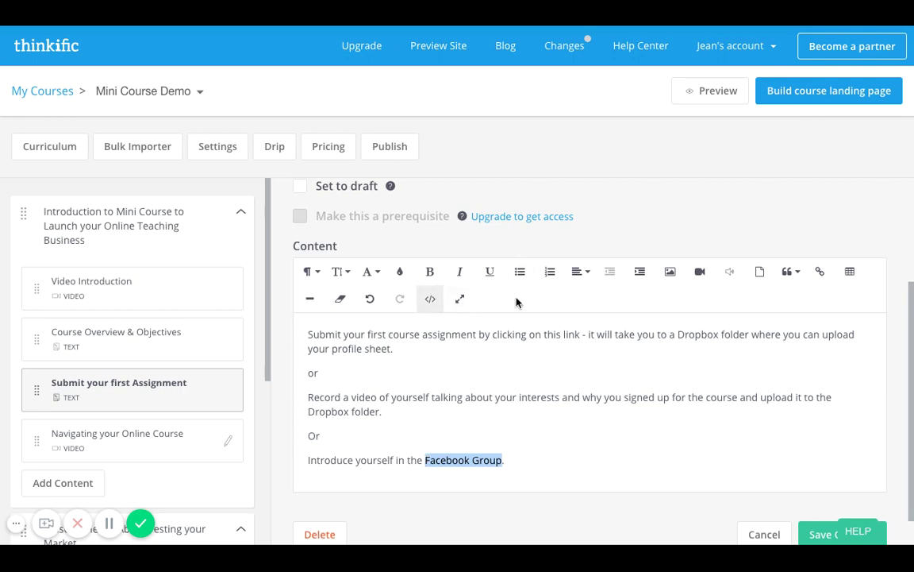
left_click(820, 272)
type("facebook.com/groups/")
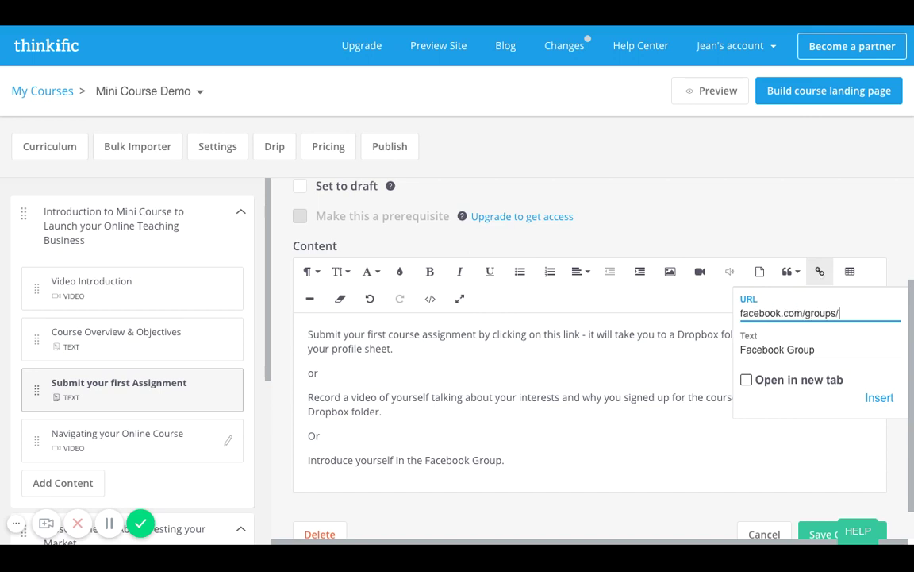
type("coursecreatorscommunity")
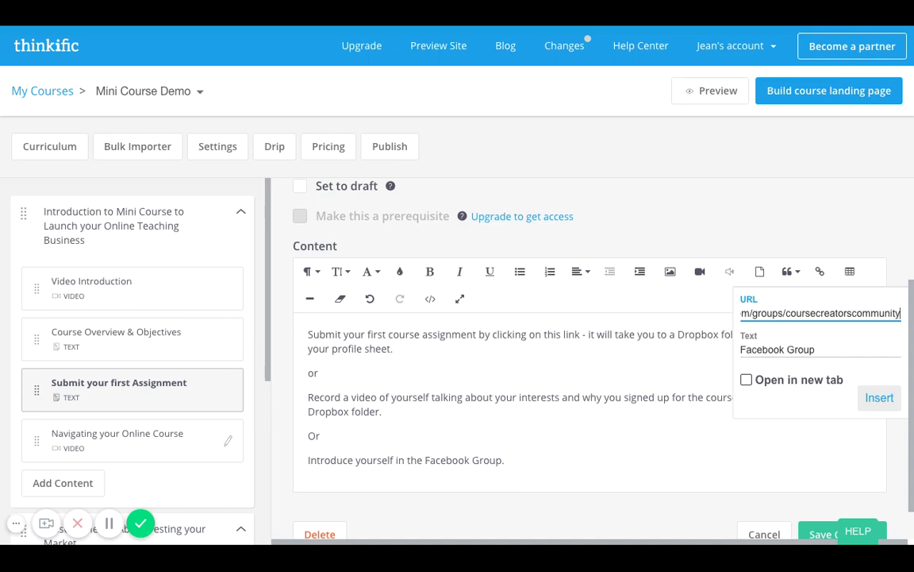
key("Return")
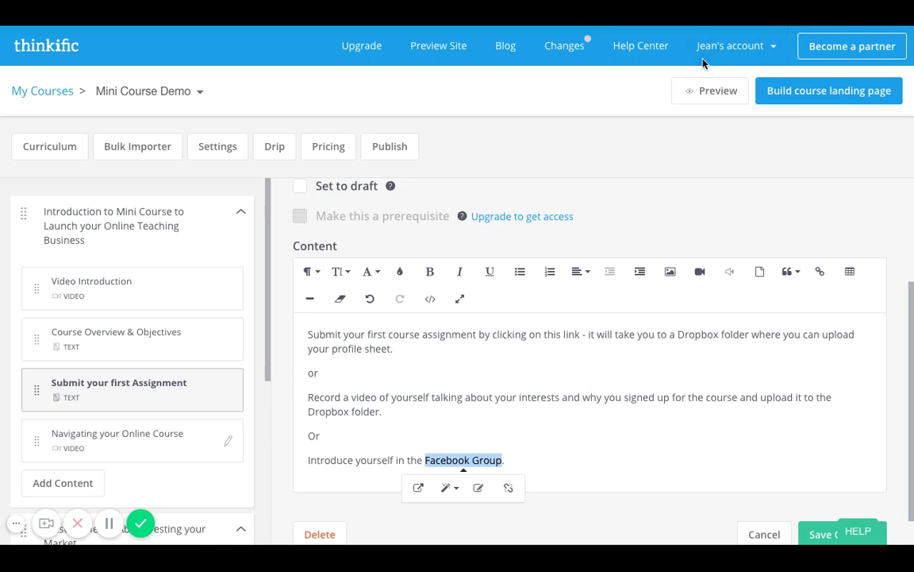
scroll(588, 450, "down", 1)
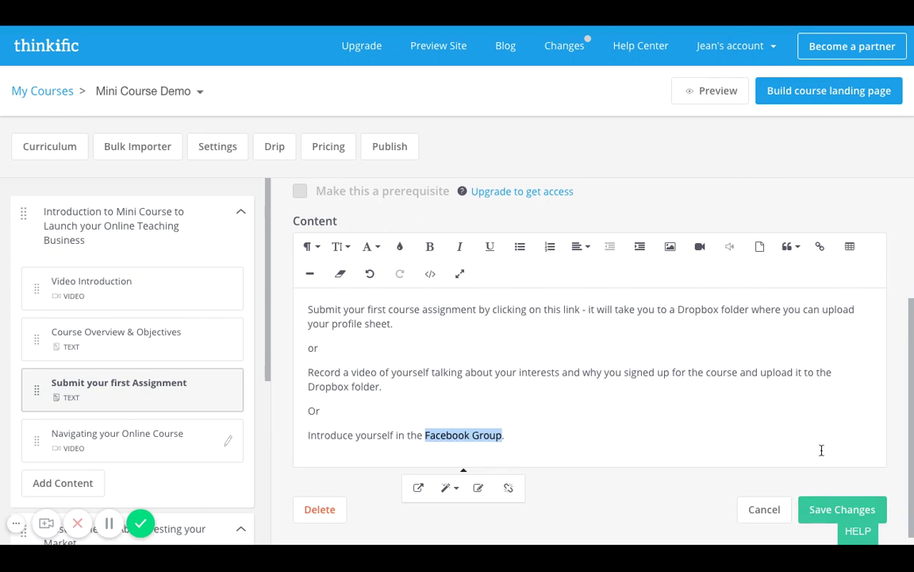
scroll(822, 450, "down", 1)
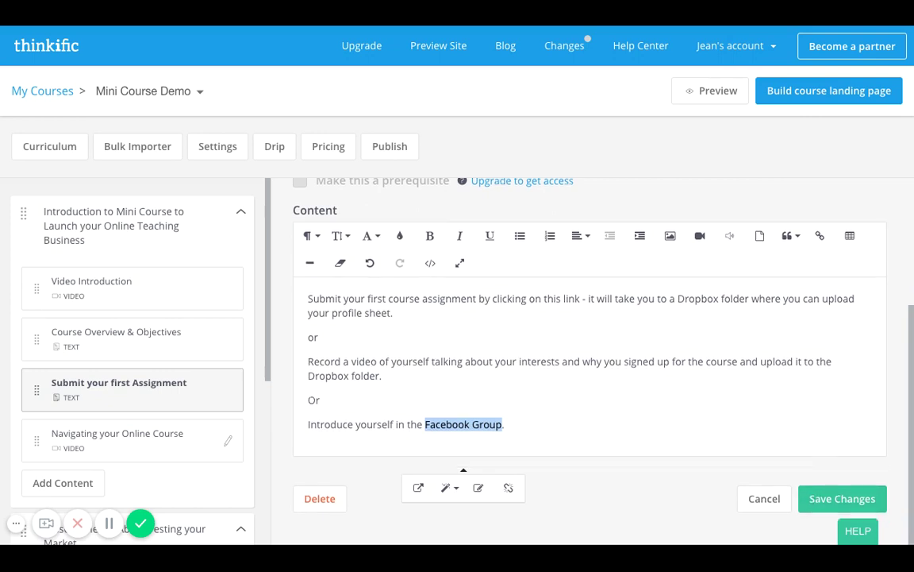
left_click(826, 498)
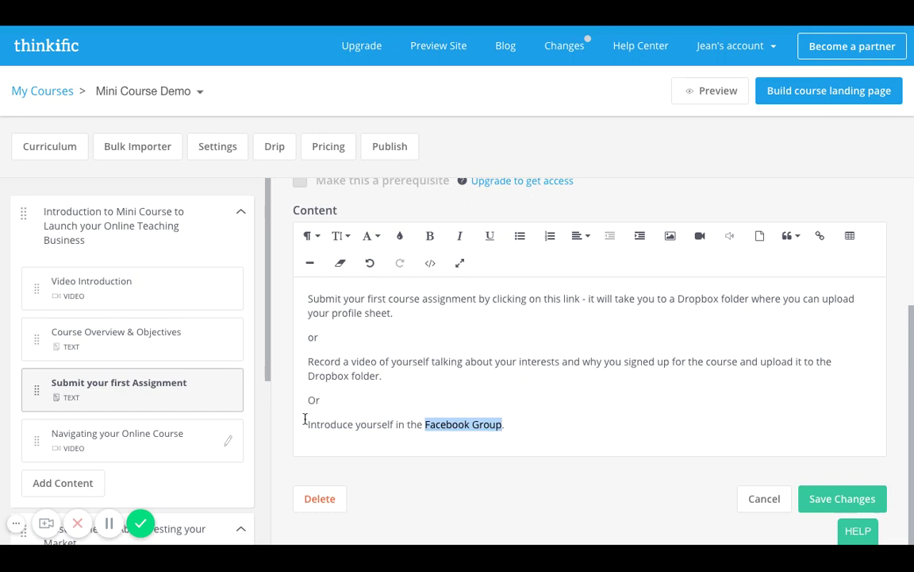
Open the Navigating your Online Course video lesson, review its settings and save it
scroll(178, 410, "down", 1)
scroll(178, 410, "down", 1)
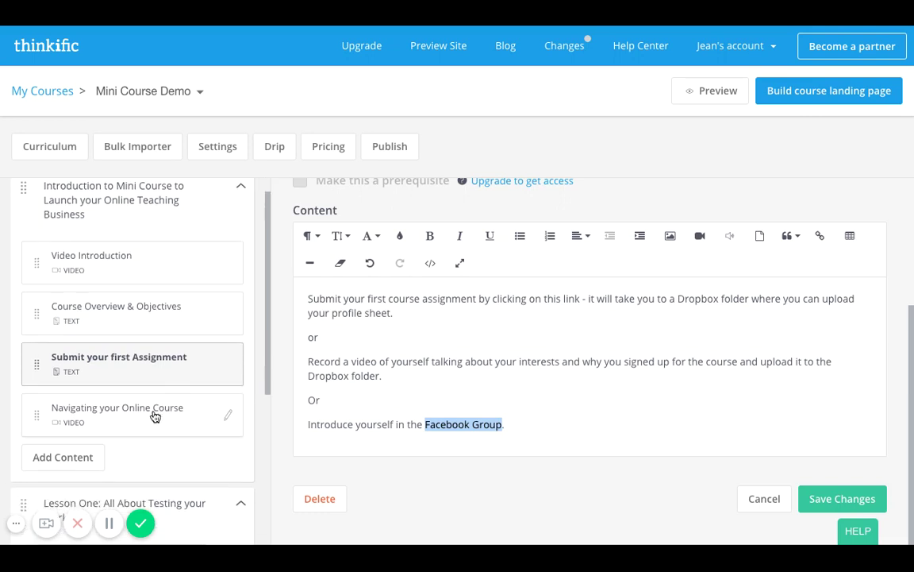
left_click(154, 415)
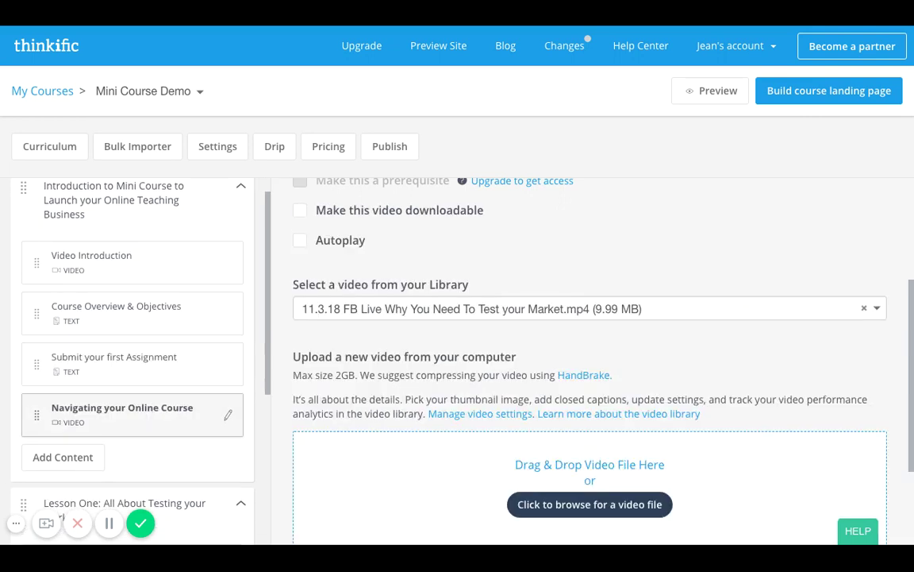
scroll(584, 322, "up", 1)
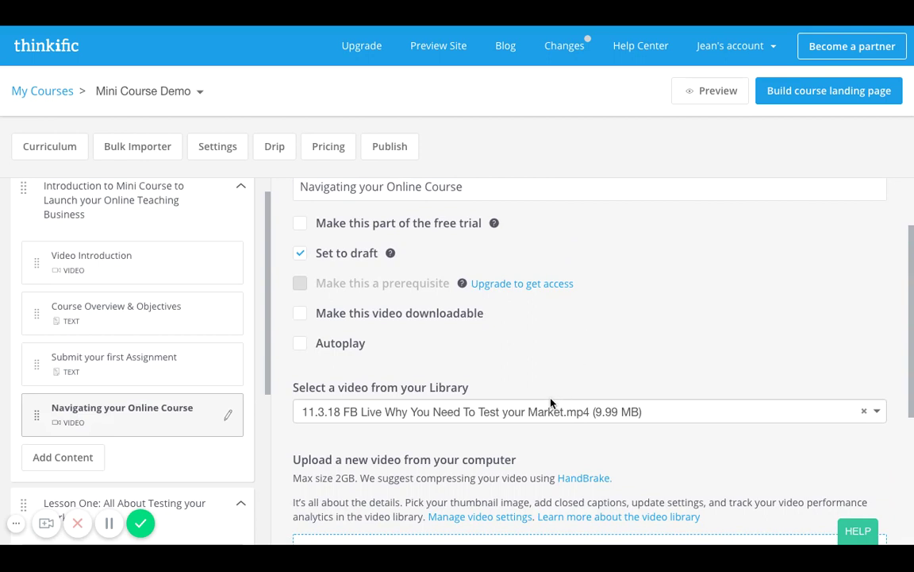
scroll(570, 320, "up", 1)
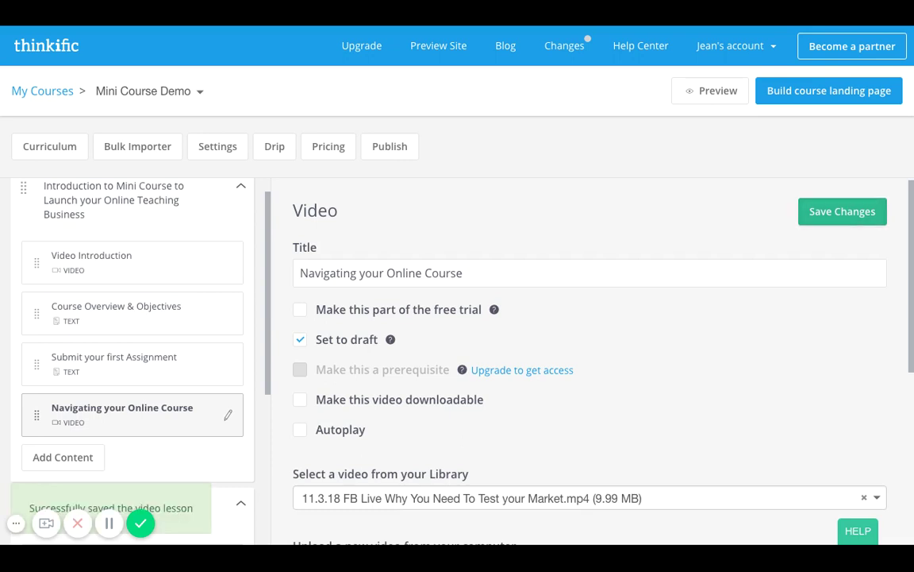
Open the chapter Lesson One: All About Testing your Market for editing and save it with its existing title
scroll(272, 317, "down", 1)
scroll(158, 395, "down", 5)
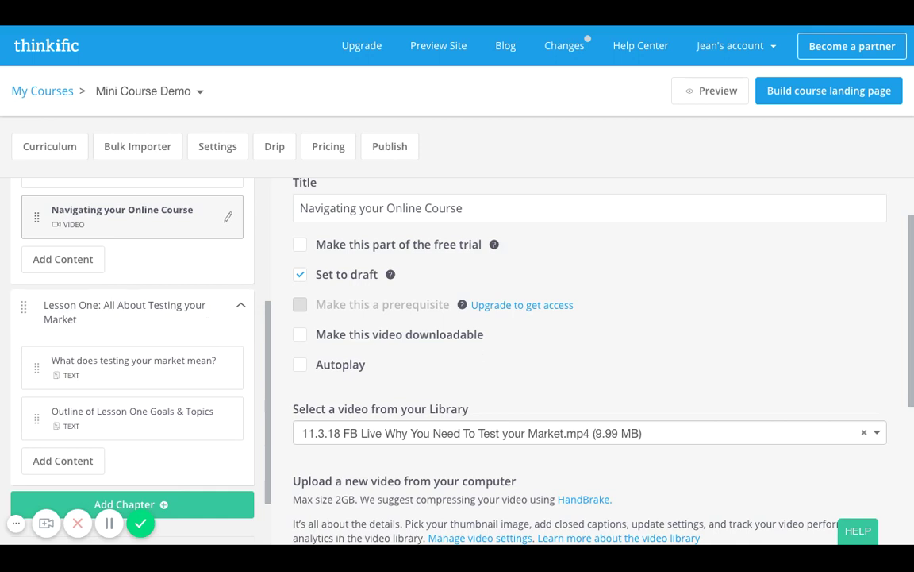
scroll(590, 357, "up", 2)
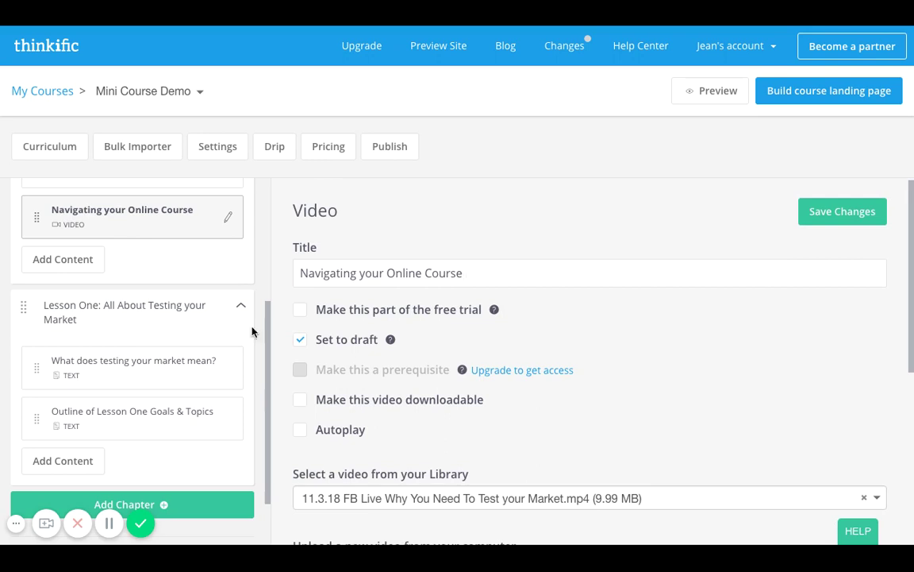
left_click(189, 318)
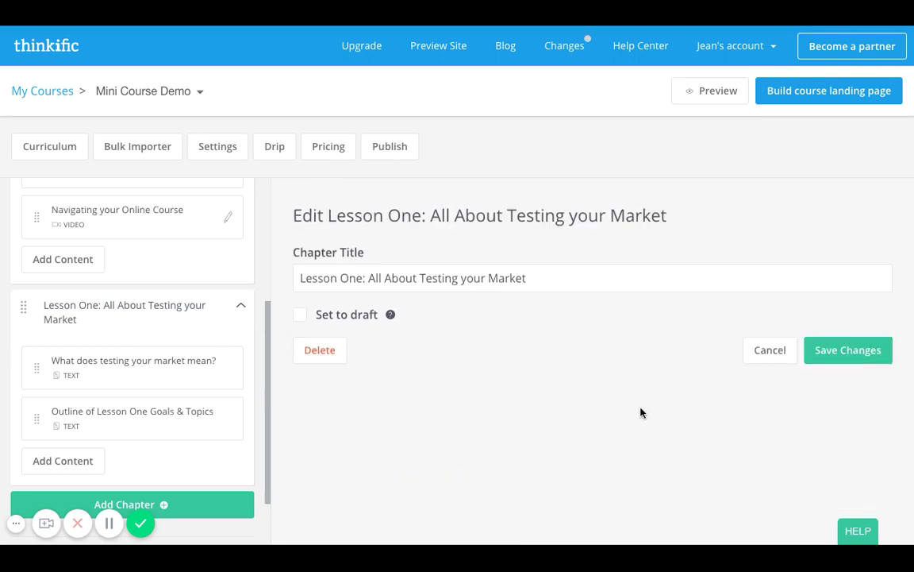
left_click(553, 285)
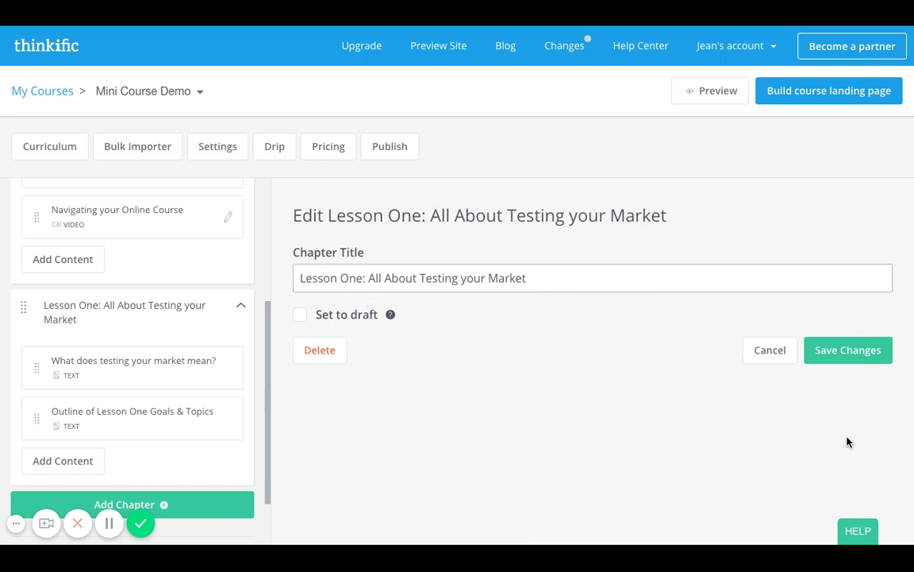
left_click(855, 361)
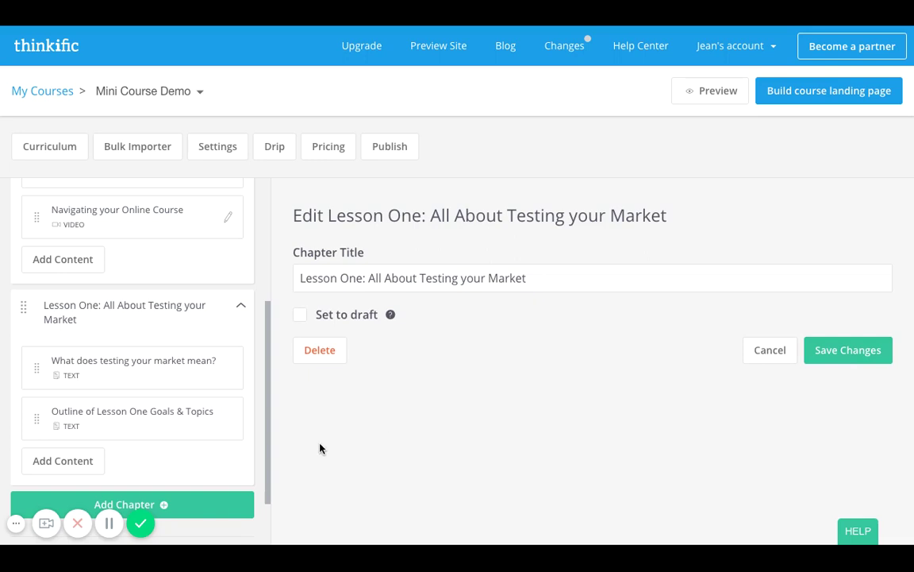
Open the text lesson What does testing your market mean?, review its list of questions and save it
left_click(174, 361)
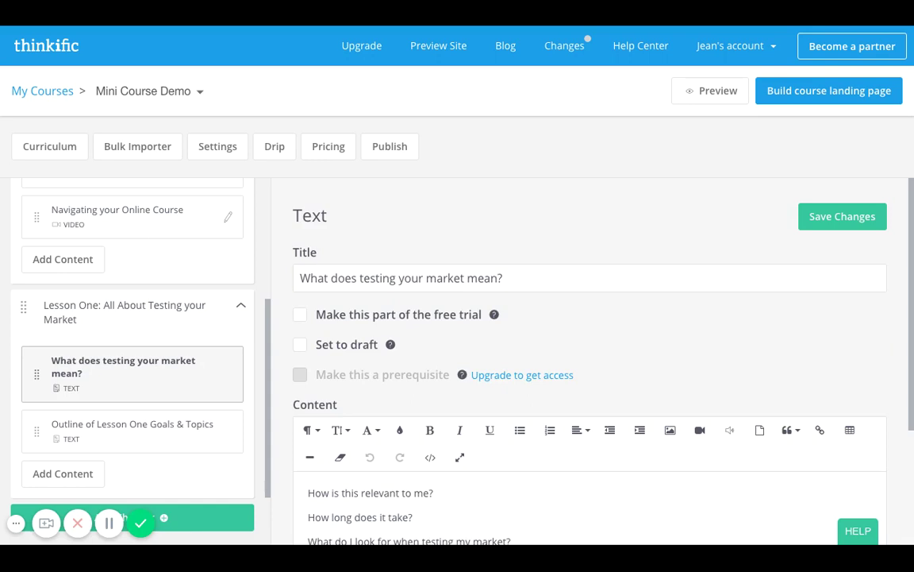
scroll(591, 357, "down", 2)
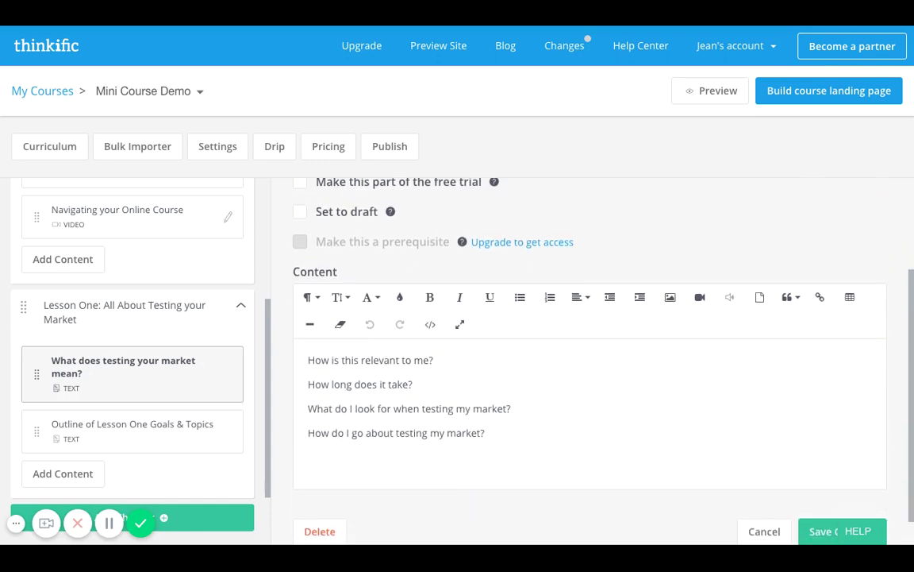
scroll(460, 381, "up", 2)
scroll(460, 381, "down", 1)
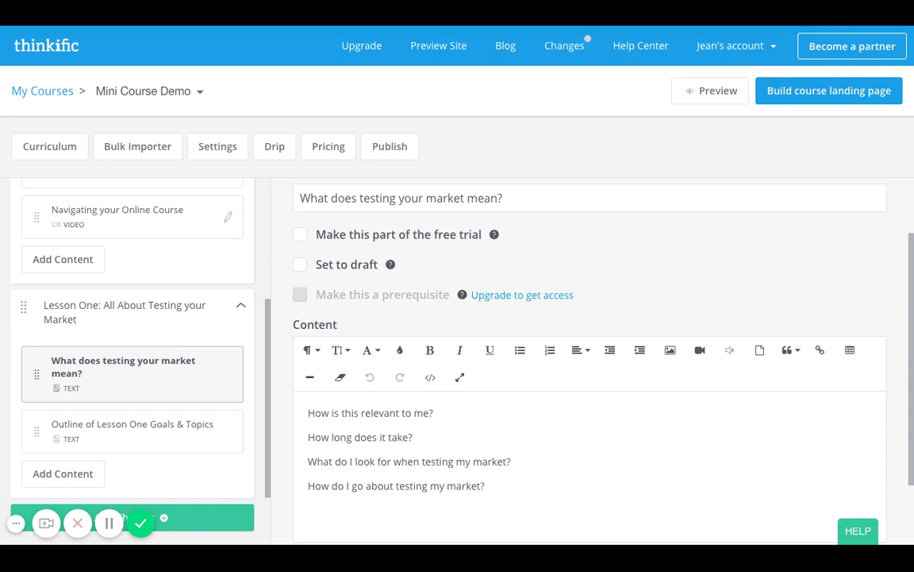
scroll(588, 357, "up", 2)
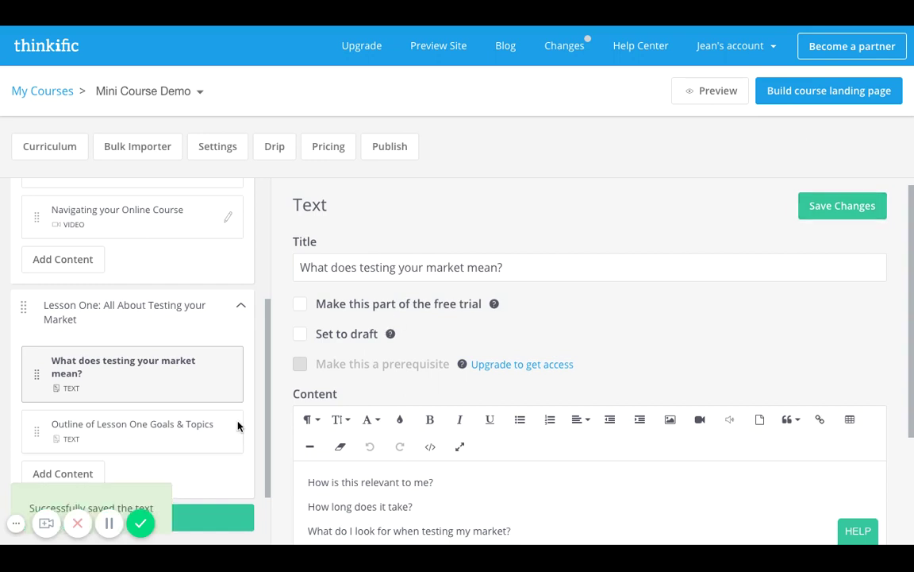
In the Outline of Lesson One Goals & Topics lesson, insert "building this business" after "relevant to me" in the first list item
scroll(237, 426, "down", 1)
left_click(184, 391)
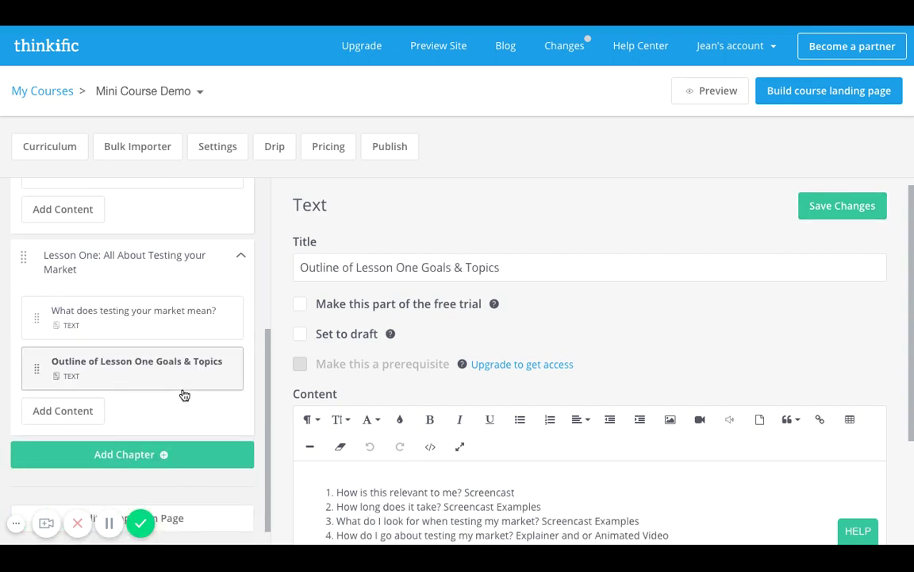
scroll(474, 461, "down", 2)
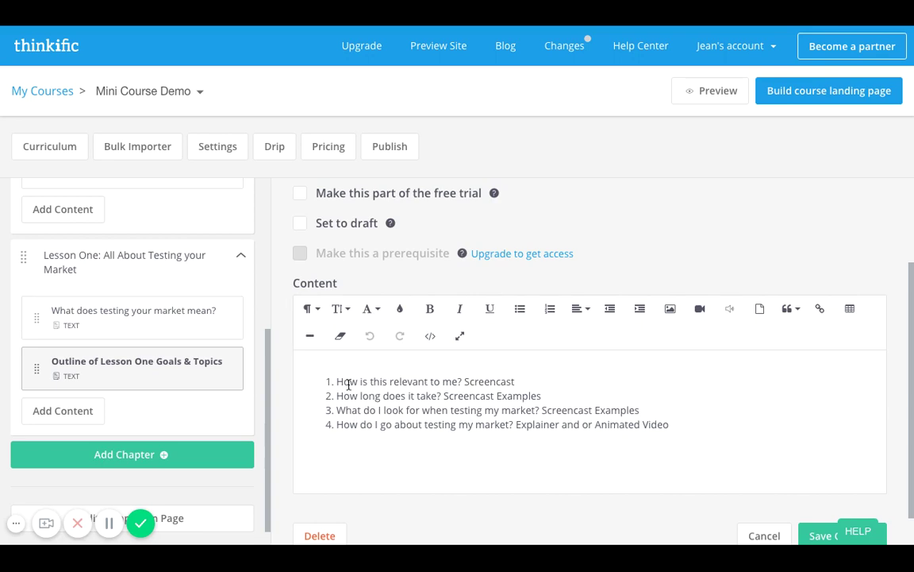
left_click_drag(349, 383, 457, 381)
left_click(457, 382)
type("buiding thi")
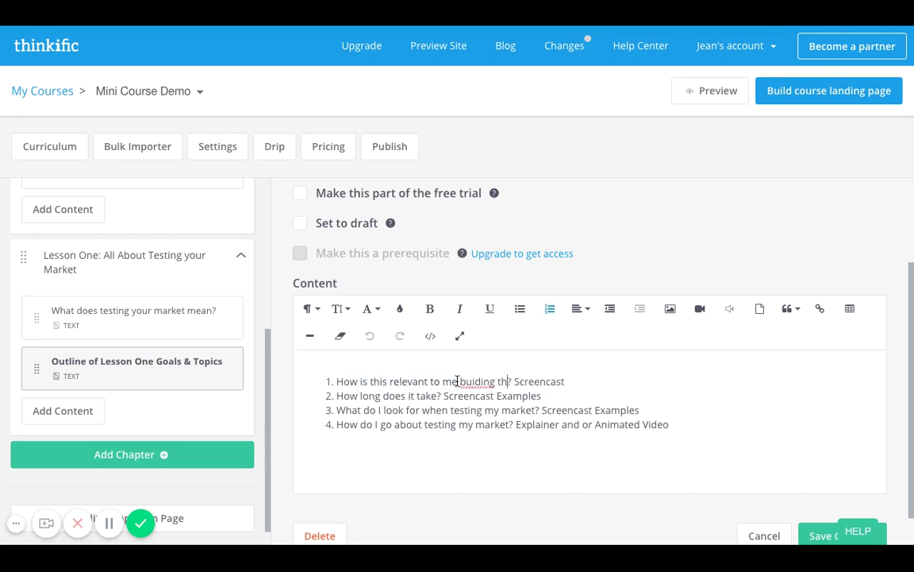
key("BackSpace")
key("BackSpace")
key("BackSpace")
key("BackSpace")
key("BackSpace")
key("BackSpace")
key("BackSpace")
key("BackSpace")
type("l")
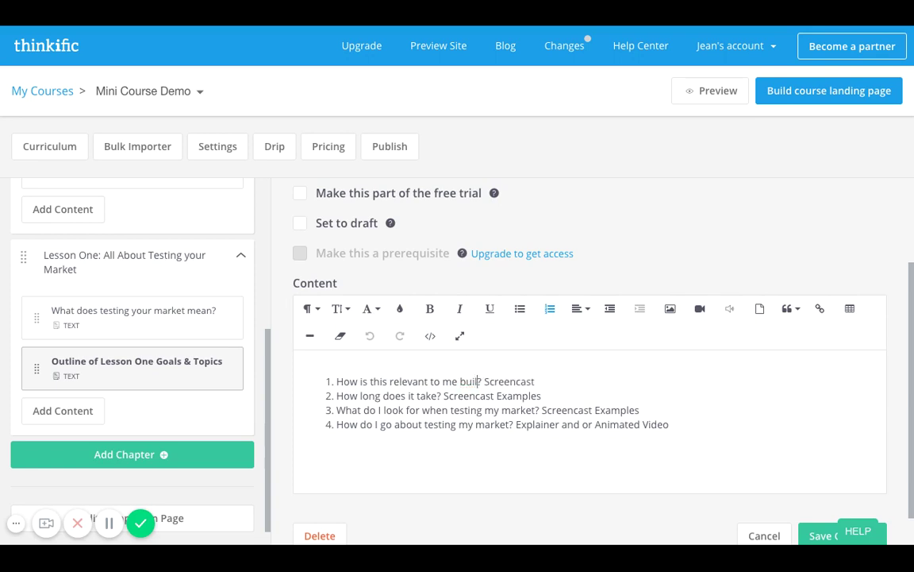
type("ding this business")
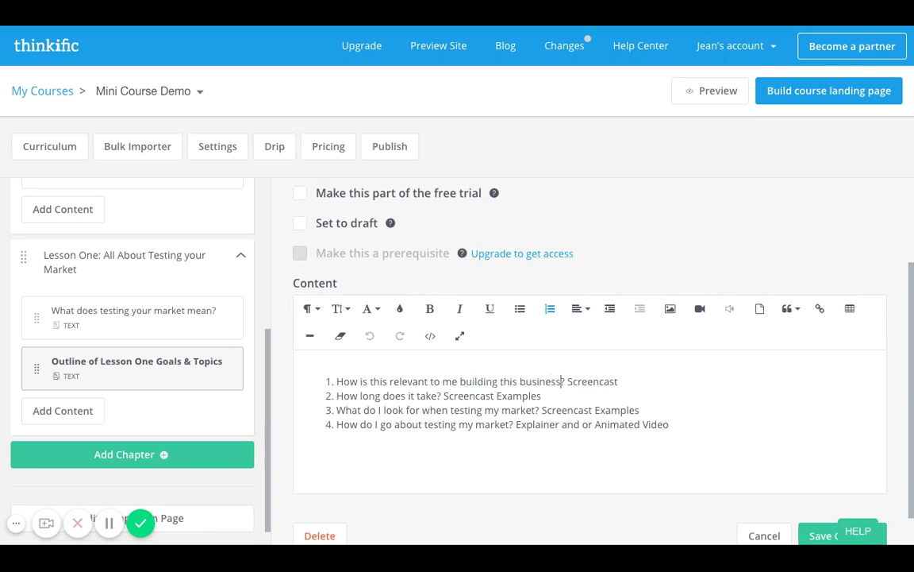
Append ", PDF case studies of entrepreneurs conducting market research" to the first list item, correcting the misspelled "entrepreneurs"
left_click(626, 381)
type(", PDF case studies of ")
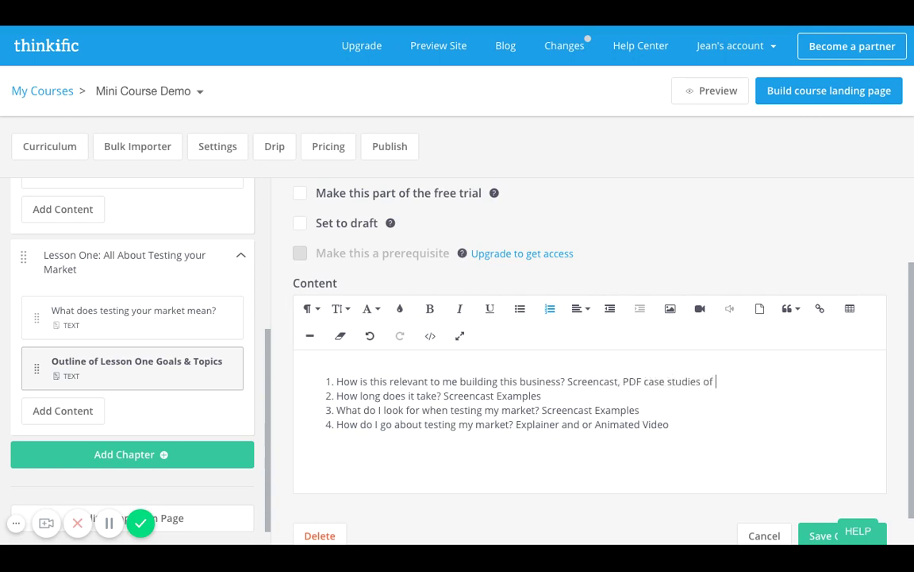
type("entrepenerus")
key("BackSpace")
key("BackSpace")
key("BackSpace")
key("BackSpace")
type("urs conducting mark")
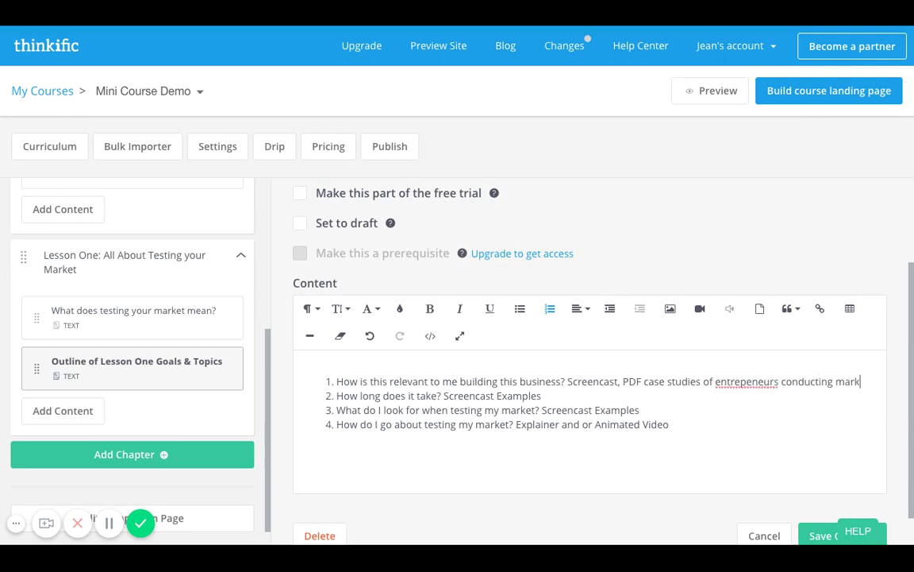
type("et research")
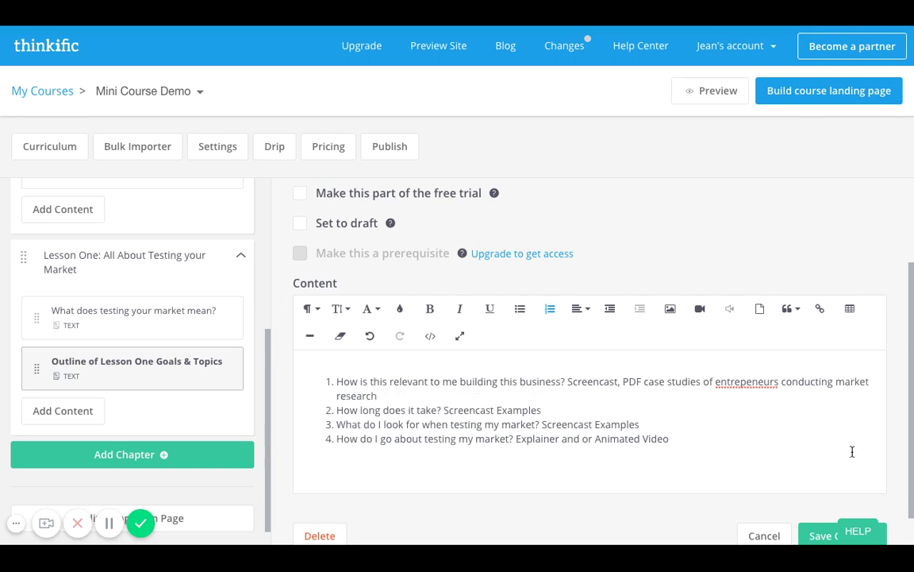
double_click(747, 385)
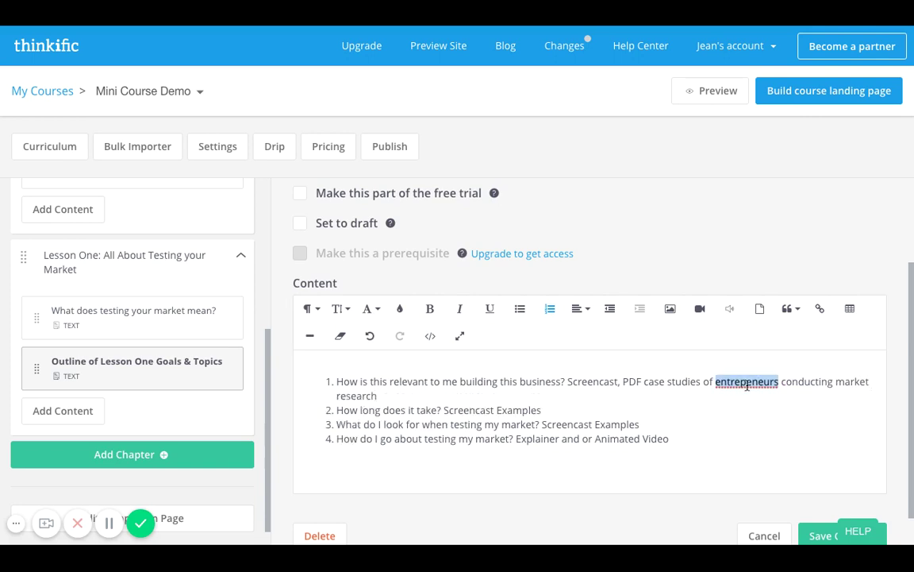
right_click(747, 385)
left_click(671, 344)
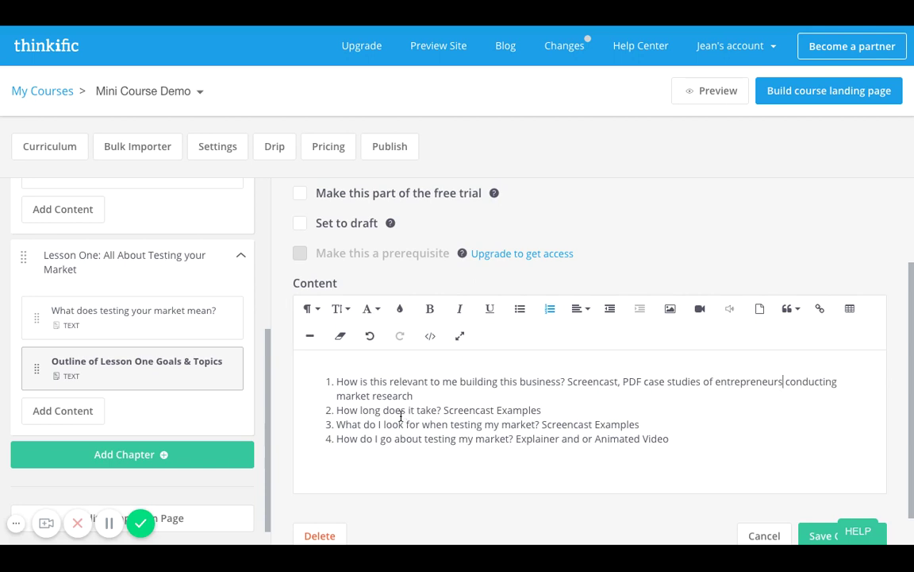
Append ", PDF worksheet of how long it can take to do market research" to the second list item and insert "Video" before "Examples" in the third
left_click(442, 410)
left_click(562, 413)
type(", PDF worksheet of how l")
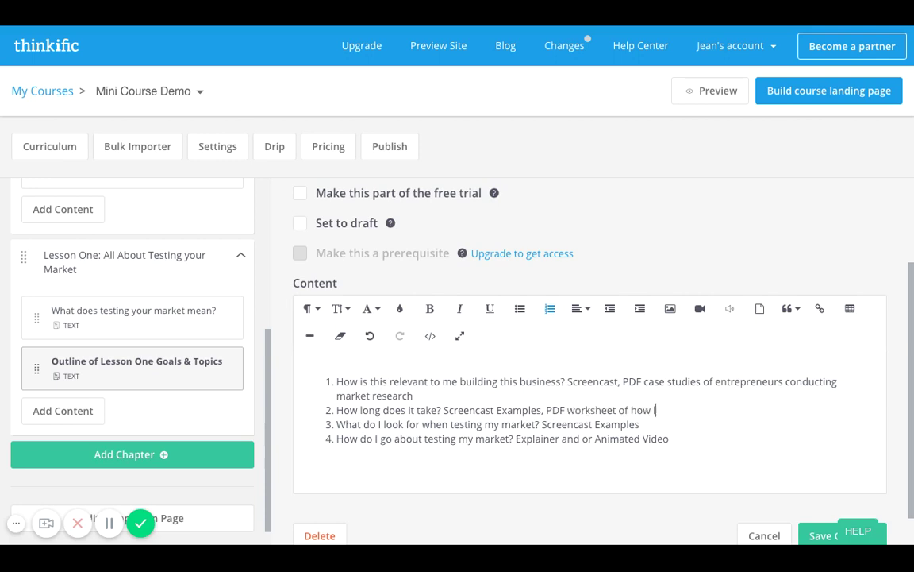
type("ong it can take to do marke")
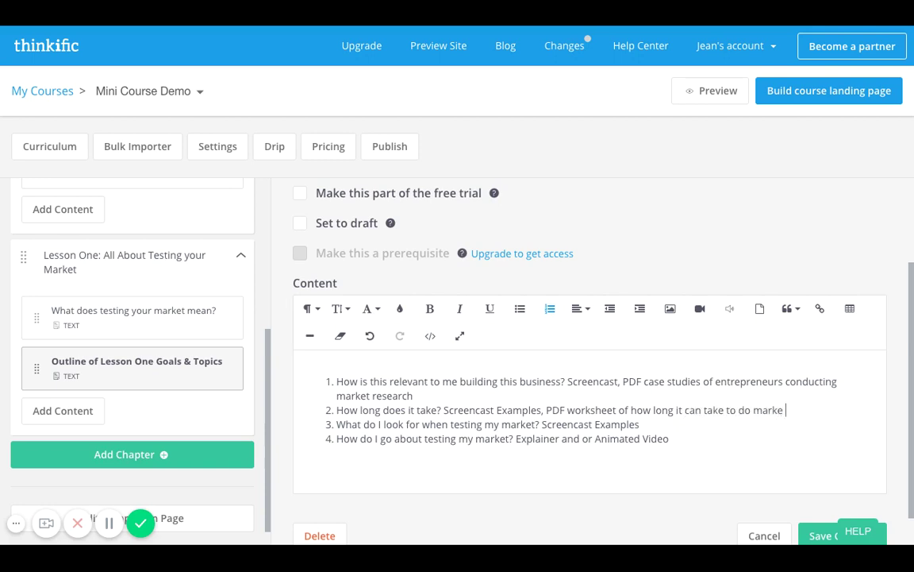
type("t research")
left_click(593, 425)
type("Video")
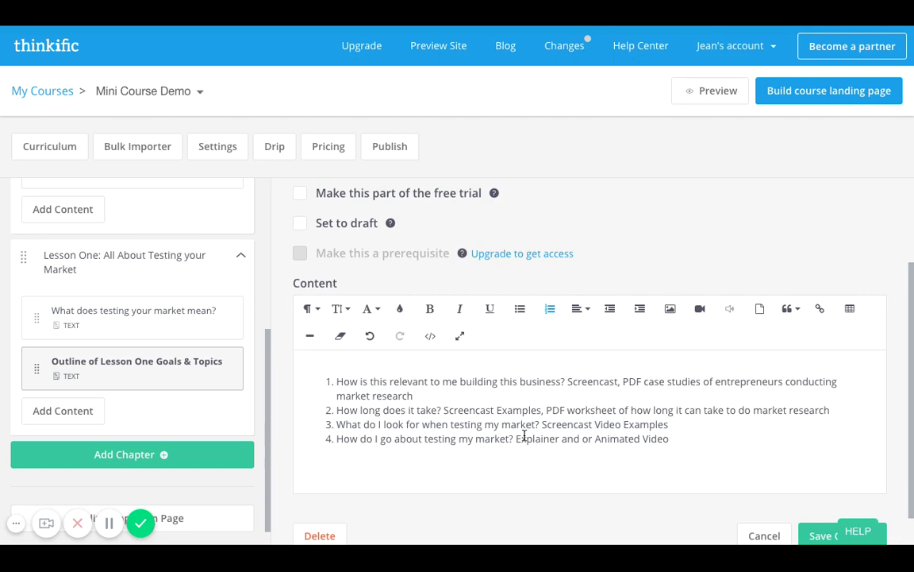
Add the line "Explainer Video Software:" as a separate paragraph below the numbered list, leaving blank space between them
key("Up")
key("Up")
key("Up")
key("Return")
key("Return")
key("Return")
type("Expaliner")
key("BackSpace")
key("BackSpace")
key("BackSpace")
key("BackSpace")
key("BackSpace")
key("BackSpace")
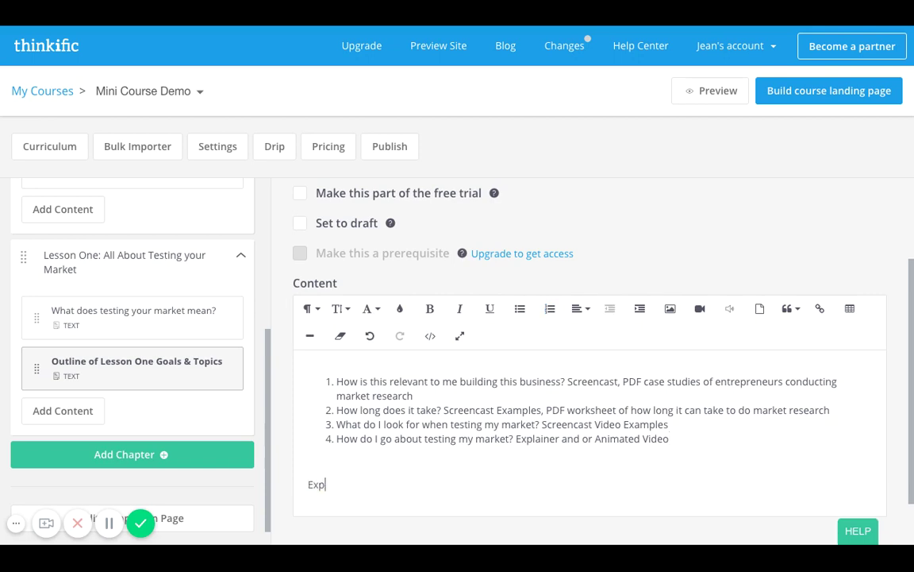
type("lainer Video Soft")
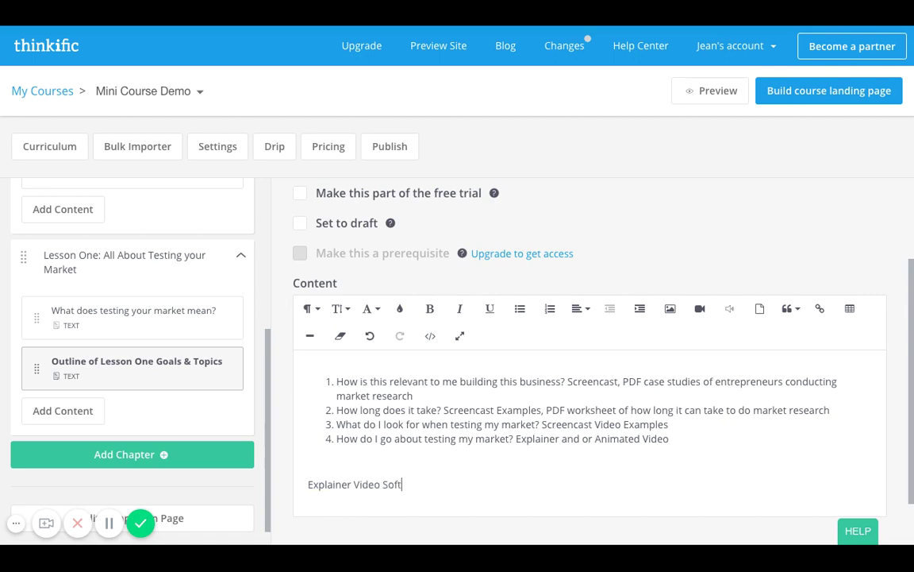
type("ware:")
List VIdeoscribe, Powtoon and GoAnimate on separate lines under "Explainer Video Software:" and save the lesson
key("Return")
type("VIddeo")
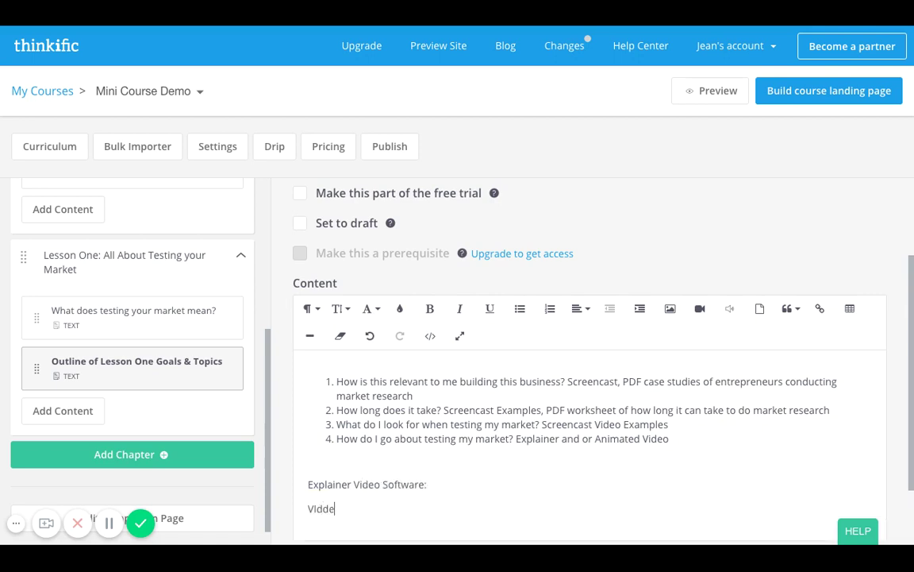
key("BackSpace")
key("BackSpace")
key("BackSpace")
type("eoscribe")
key("Return")
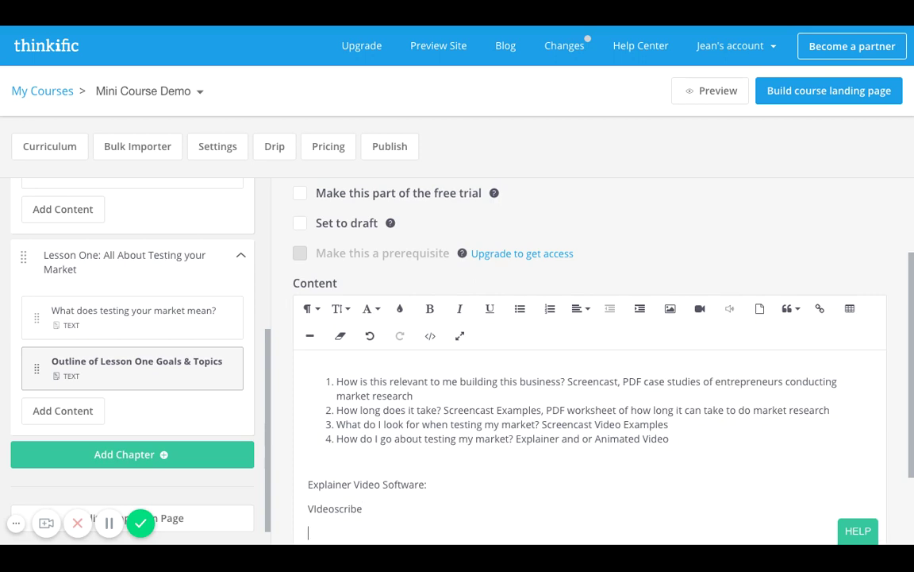
type("Powtoon")
key("Return")
type("G")
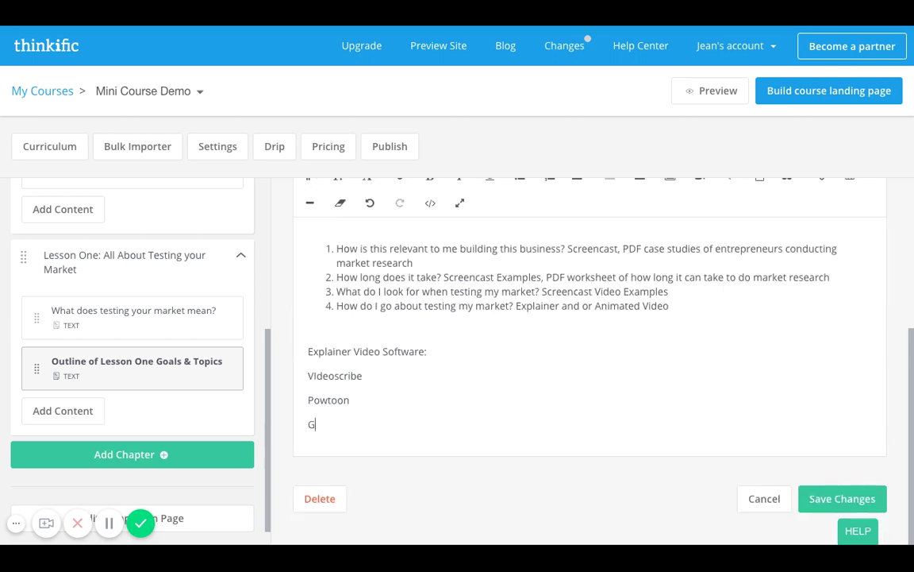
type("oAnimate")
scroll(590, 357, "up", 2)
scroll(590, 358, "down", 2)
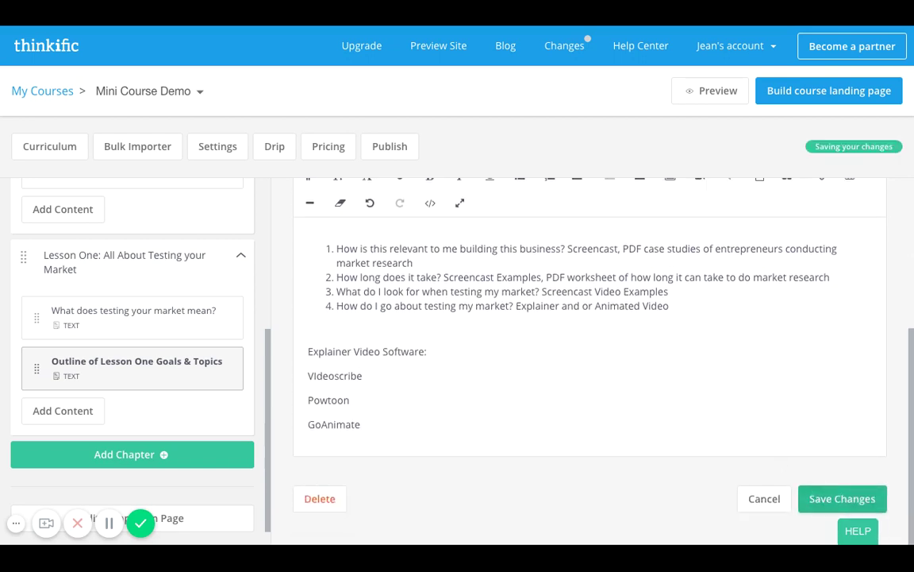
Copy "How is this relevant to me building this business?" from the first list item and add a PDF lesson to the Lesson One chapter
scroll(760, 411, "up", 5)
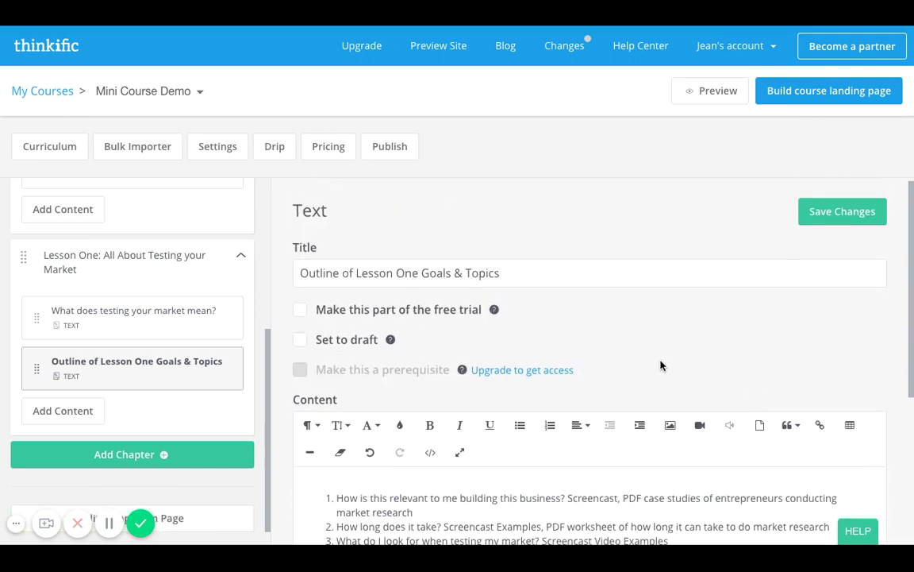
scroll(477, 389, "down", 2)
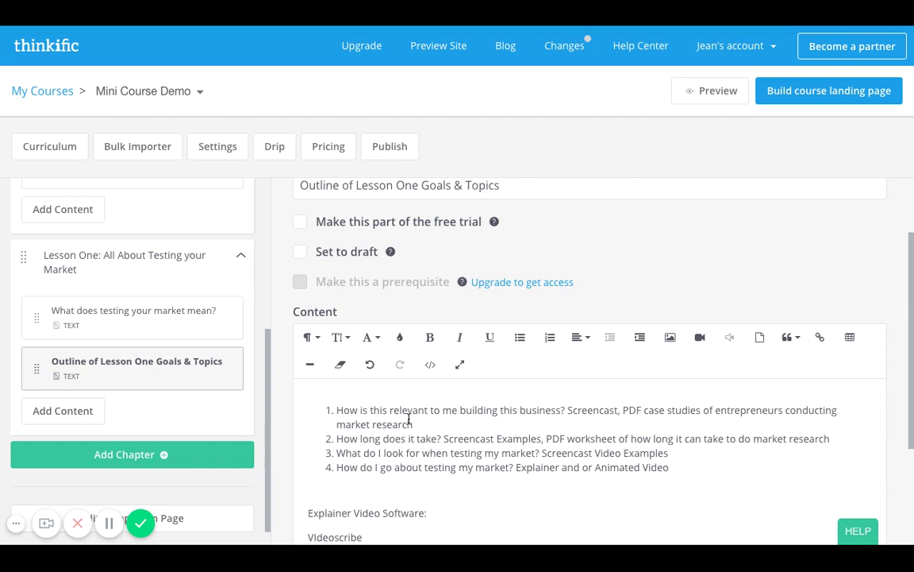
left_click_drag(335, 410, 567, 410)
key("ctrl+c")
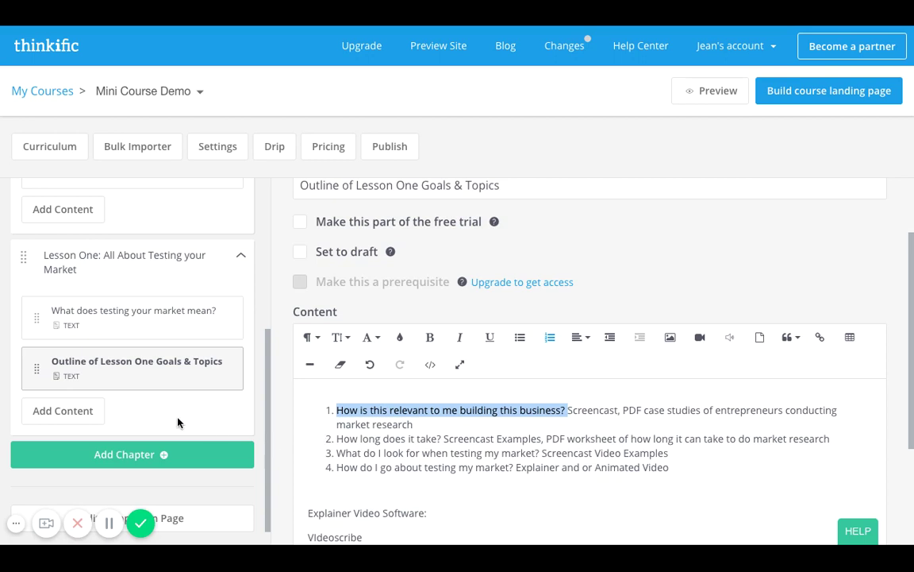
left_click(64, 411)
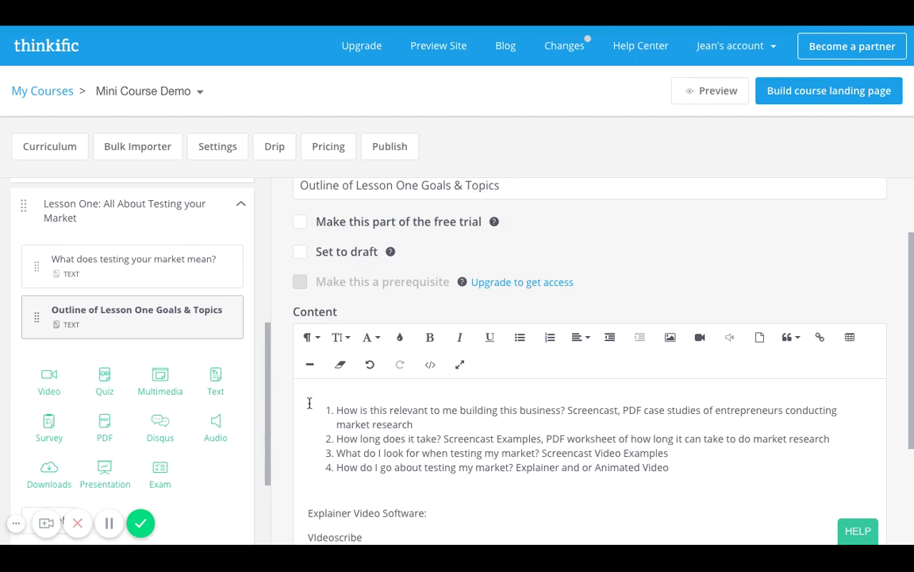
left_click(105, 429)
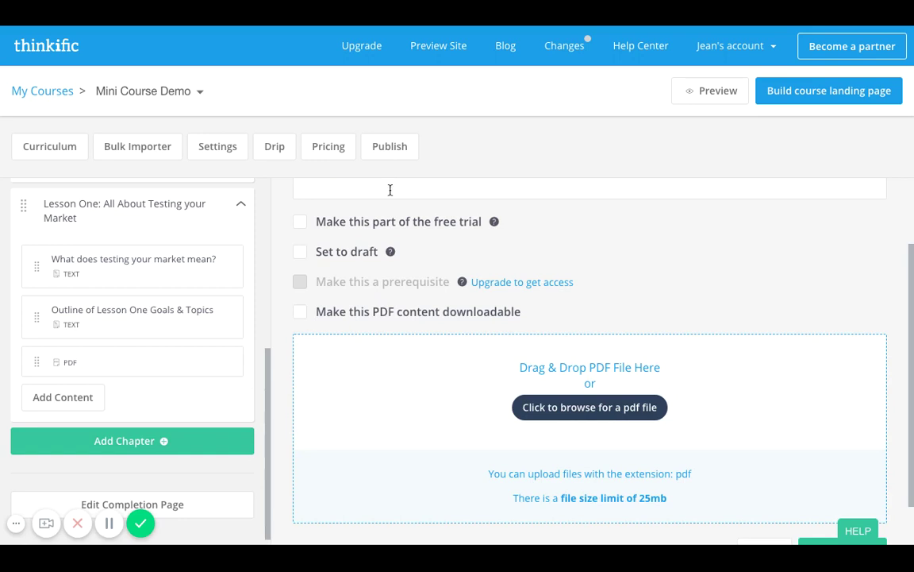
Name the new PDF lesson "PDF: How is this relevant to me building this business?" using the copied question
left_click(390, 188)
key("ctrl+v")
scroll(391, 191, "up", 2)
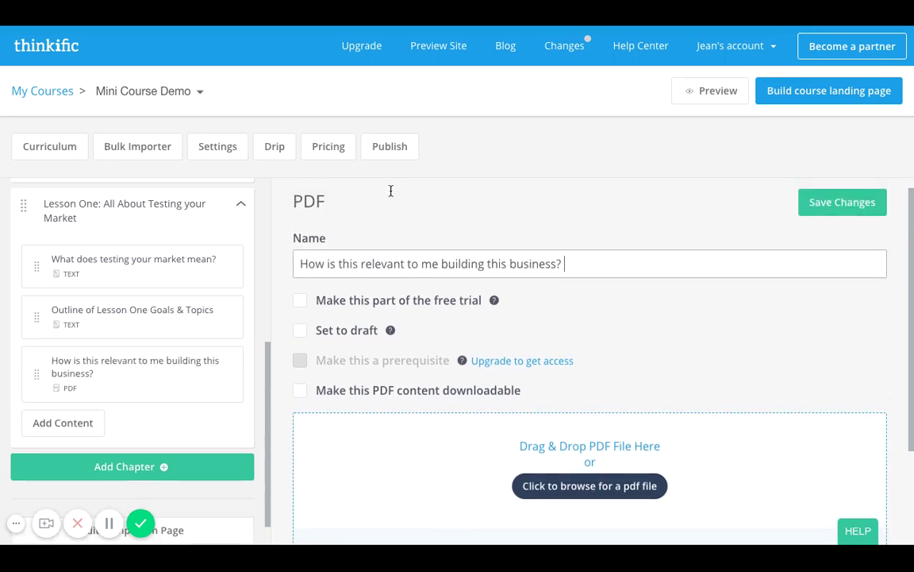
left_click(299, 263)
type("PDF")
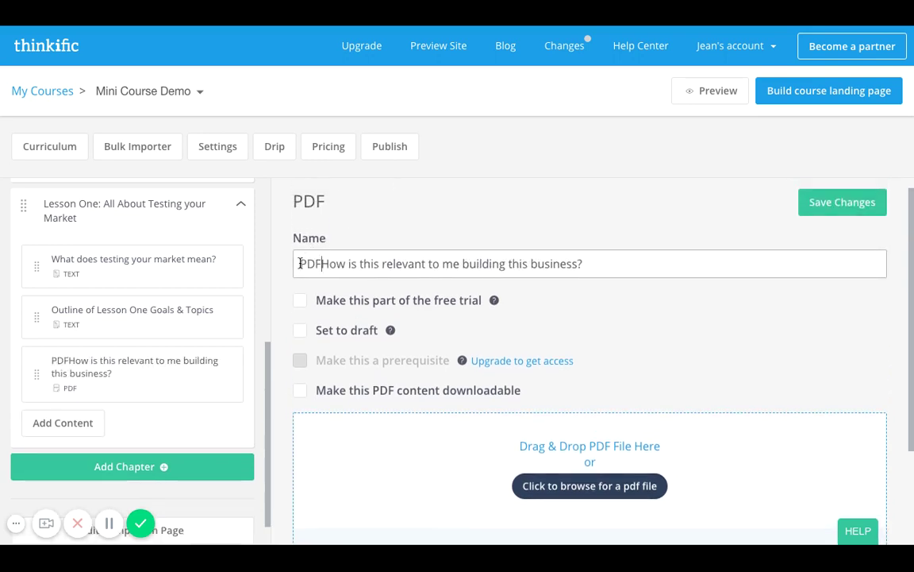
type(":")
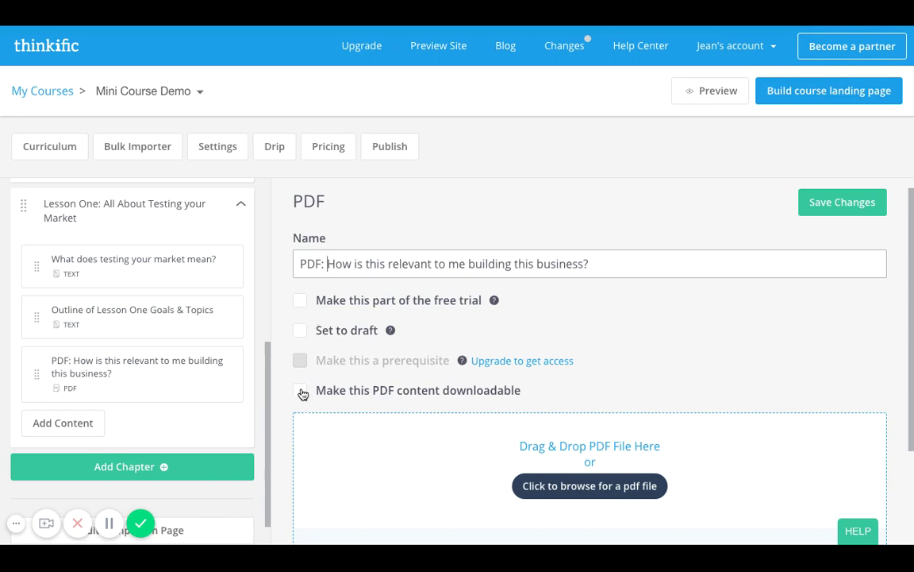
Make the PDF content downloadable and set the lesson to draft
left_click(301, 391)
scroll(301, 393, "down", 2)
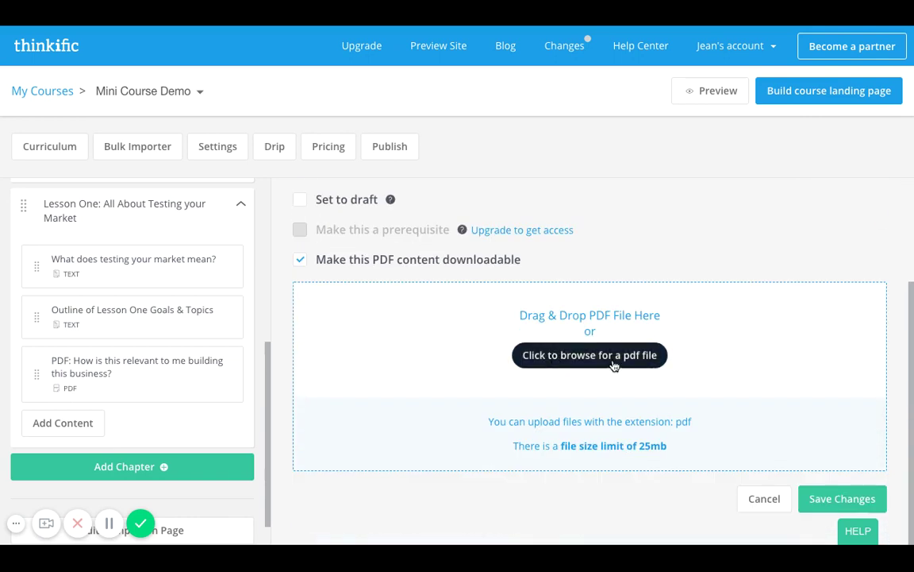
scroll(405, 266, "up", 1)
left_click(337, 231)
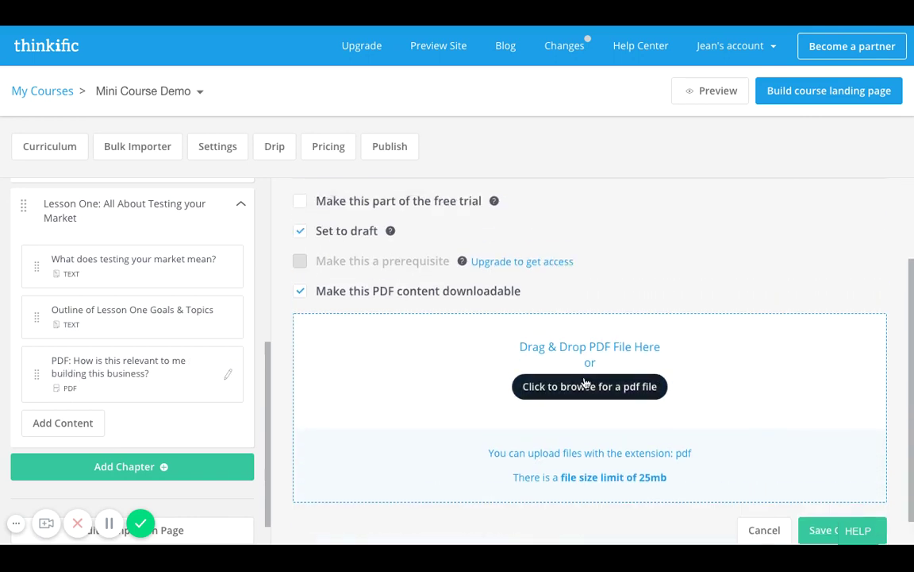
Upload a PDF file to the "PDF: How is this relevant to me building this business?" lesson and save it
scroll(584, 384, "up", 2)
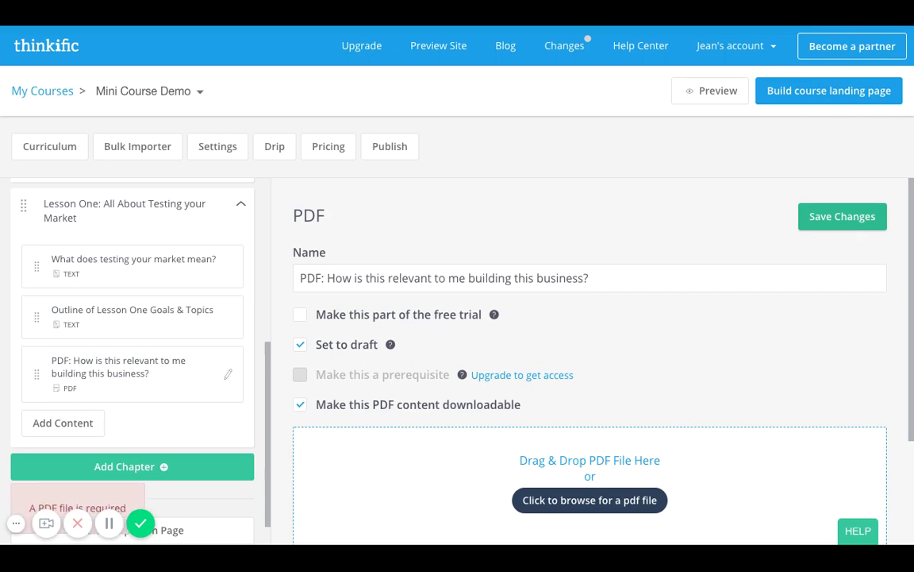
scroll(413, 410, "down", 1)
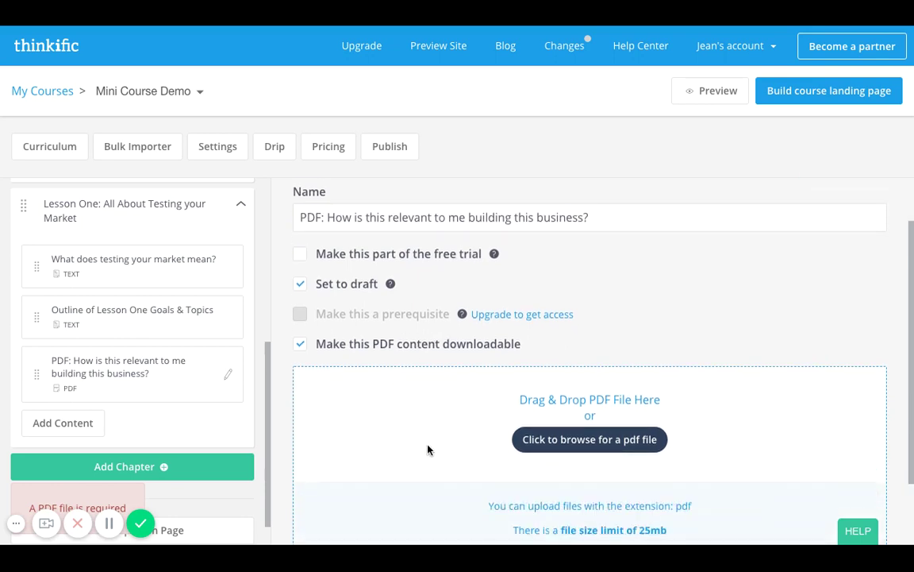
left_click(574, 448)
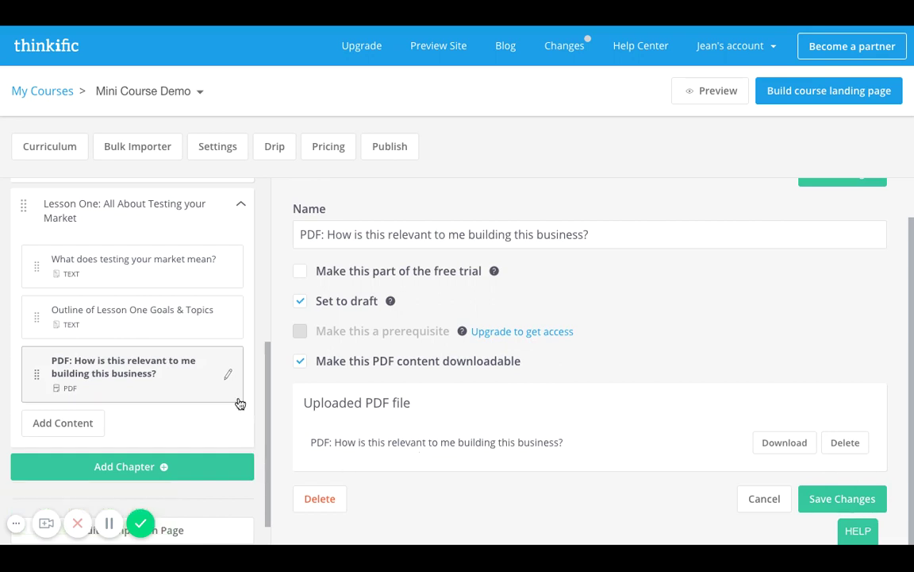
Start adding content to the Lesson One chapter and select "How long does it take?" in the Outline of Lesson One Goals & Topics lesson
left_click(80, 437)
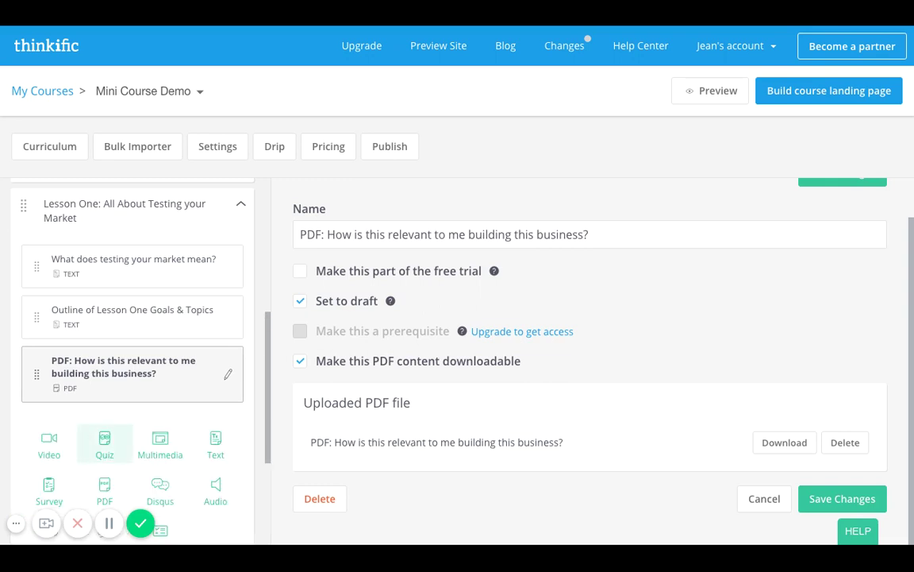
left_click(126, 320)
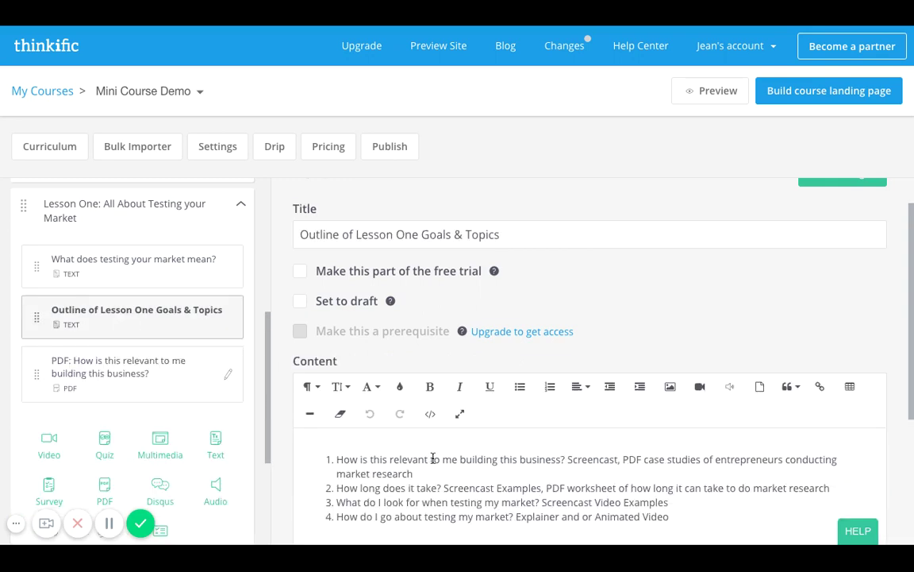
left_click(336, 488)
key("ctrl+shift+Right")
key("ctrl+shift+Right")
key("ctrl+shift+Right")
key("ctrl+shift+Right")
key("ctrl+shift+Right")
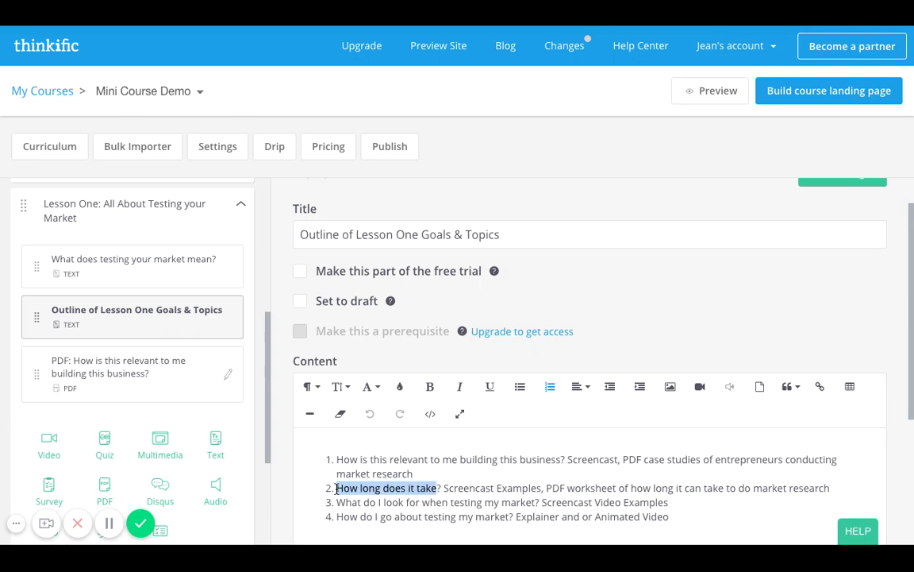
key("shift+Right")
scroll(336, 488, "down", 1)
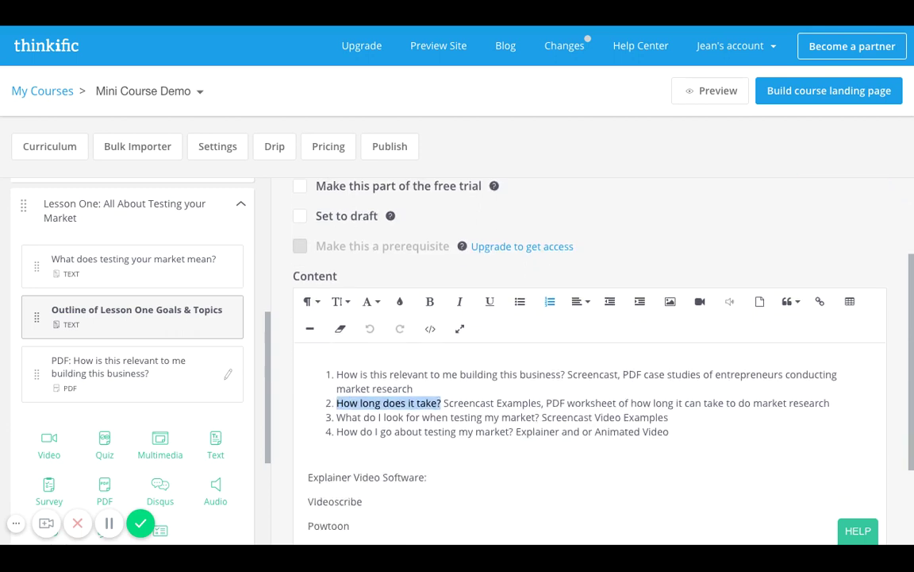
scroll(179, 398, "down", 1)
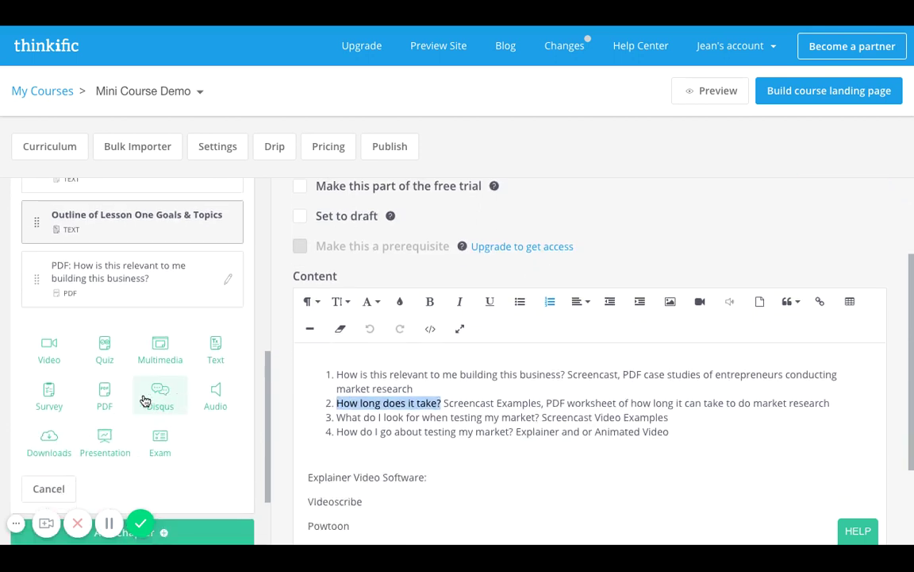